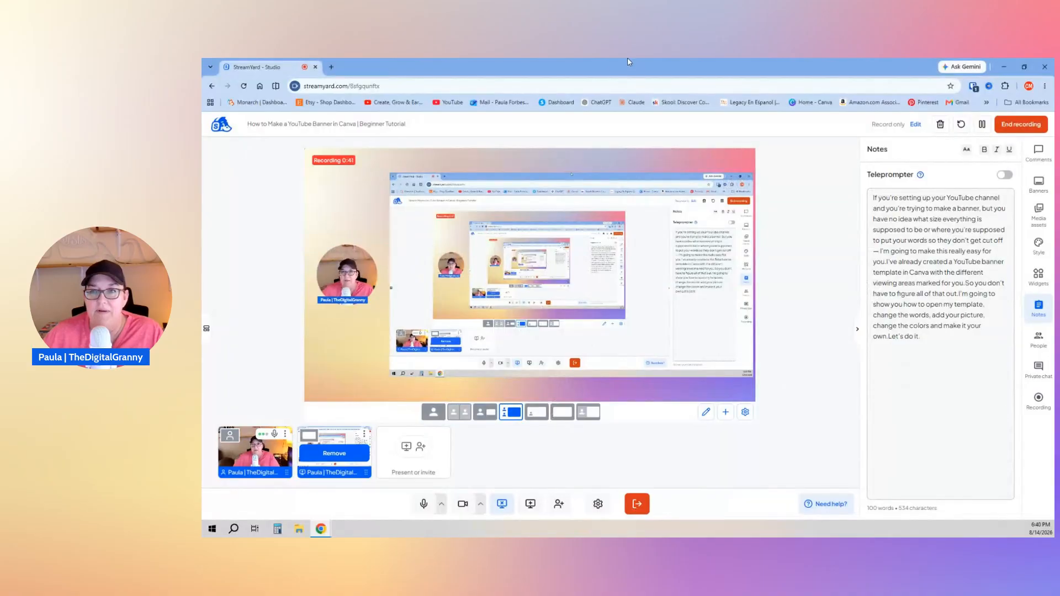
Preview the shared template from the YouTube Banner Template classroom resource link in a new browser tab, and close that tab
drag(626, 67, 203, 69)
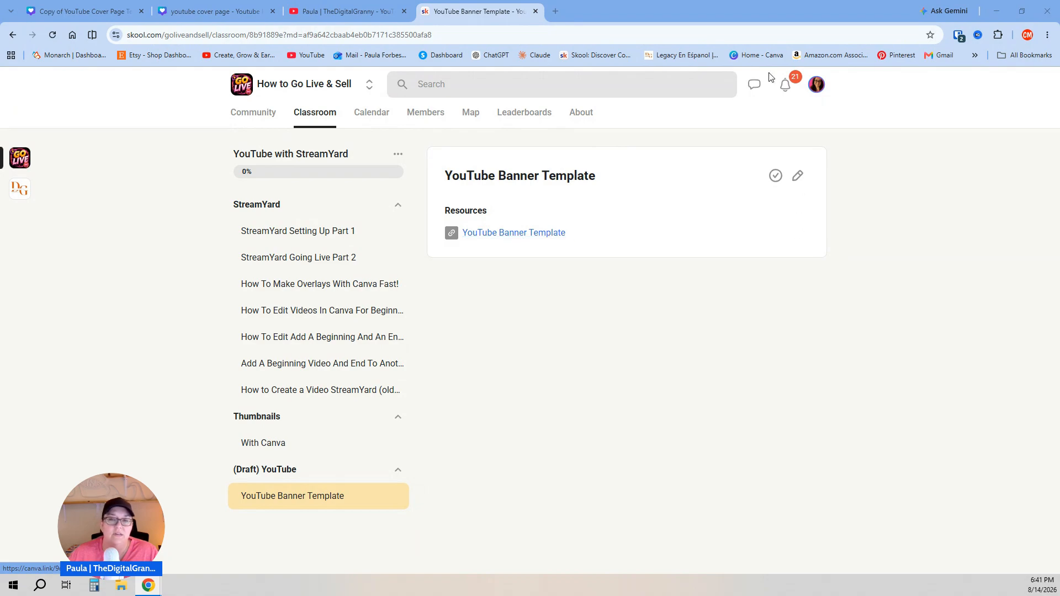
right_click(486, 232)
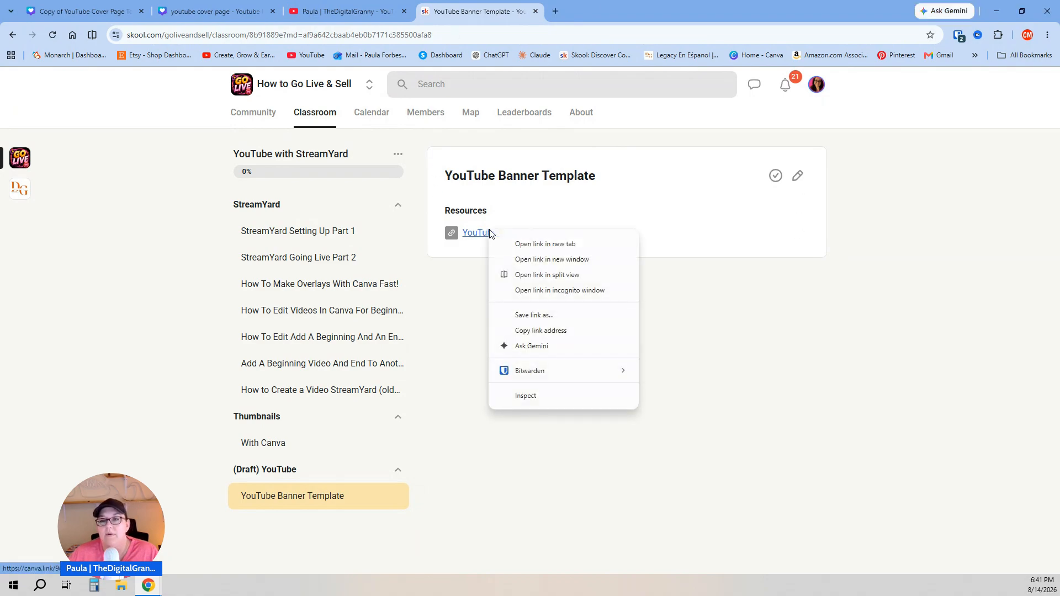
click(525, 244)
click(602, 12)
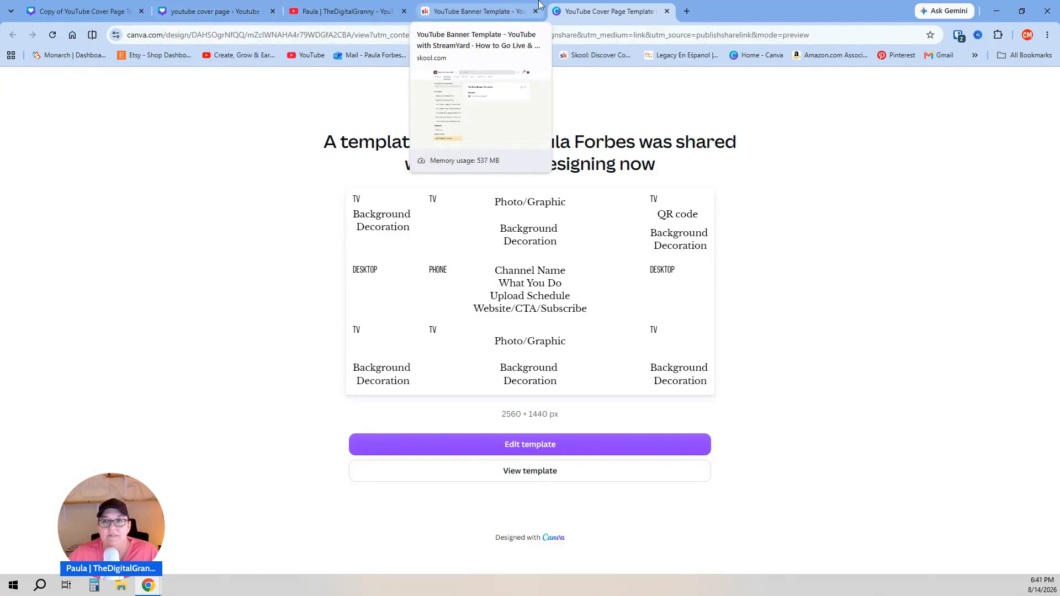
click(667, 11)
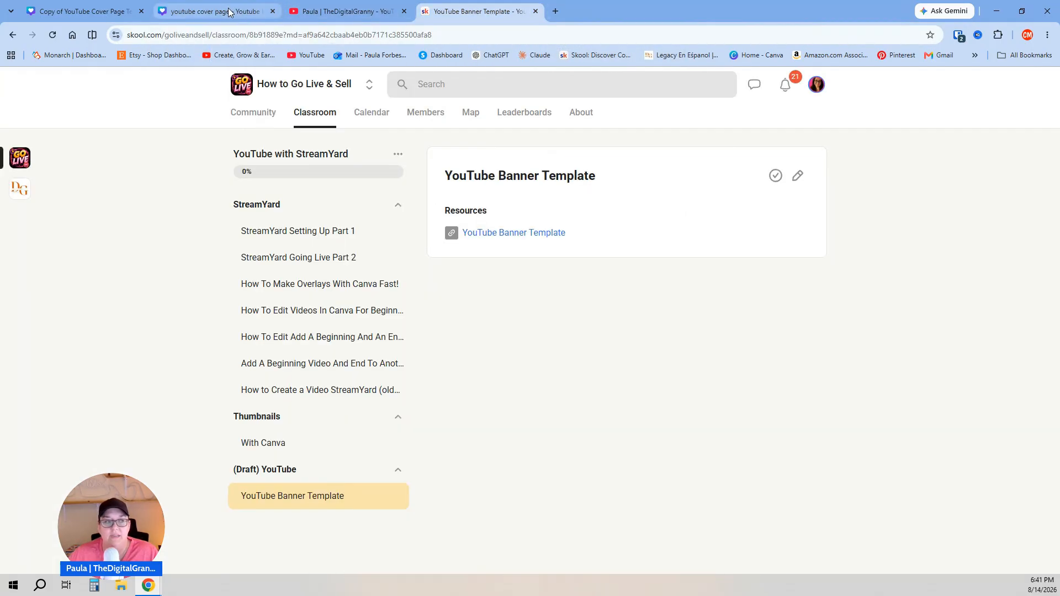
Switch to the Canva copy of the YouTube cover page template and search the elements for "qr code"
mouse_move(177, 5)
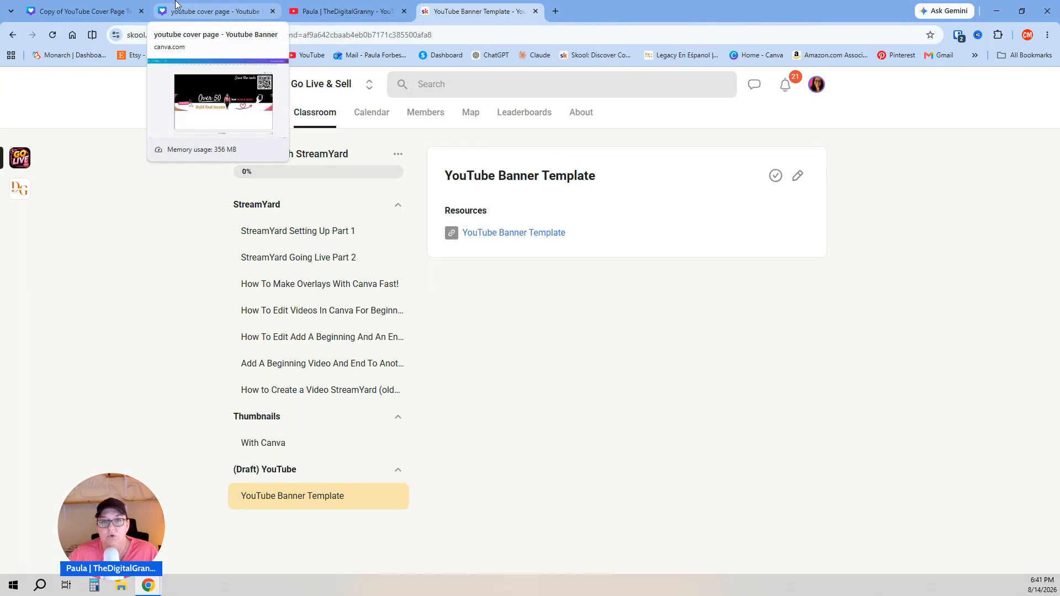
click(113, 11)
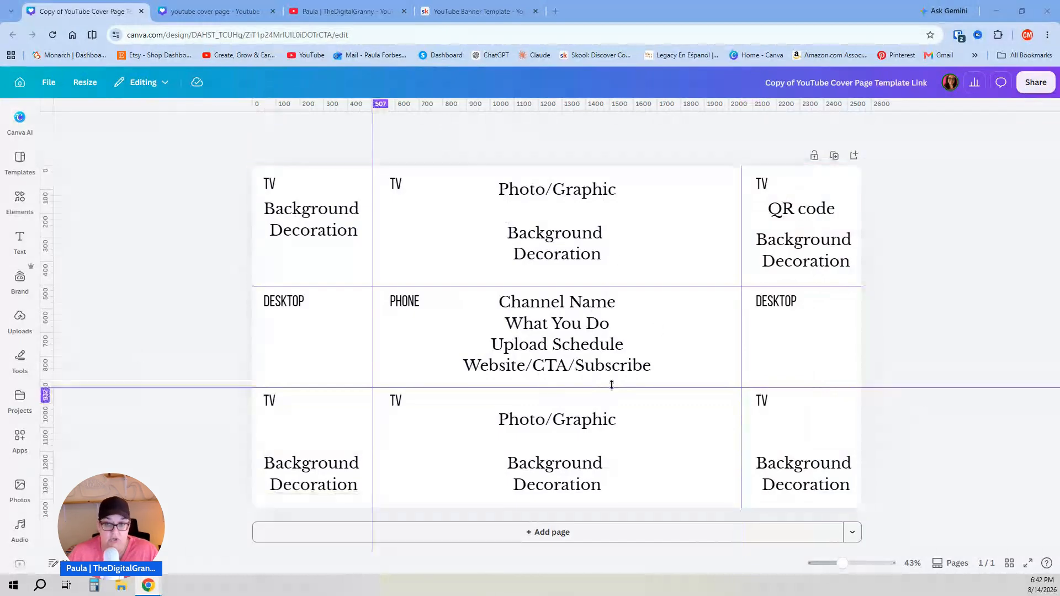
click(817, 214)
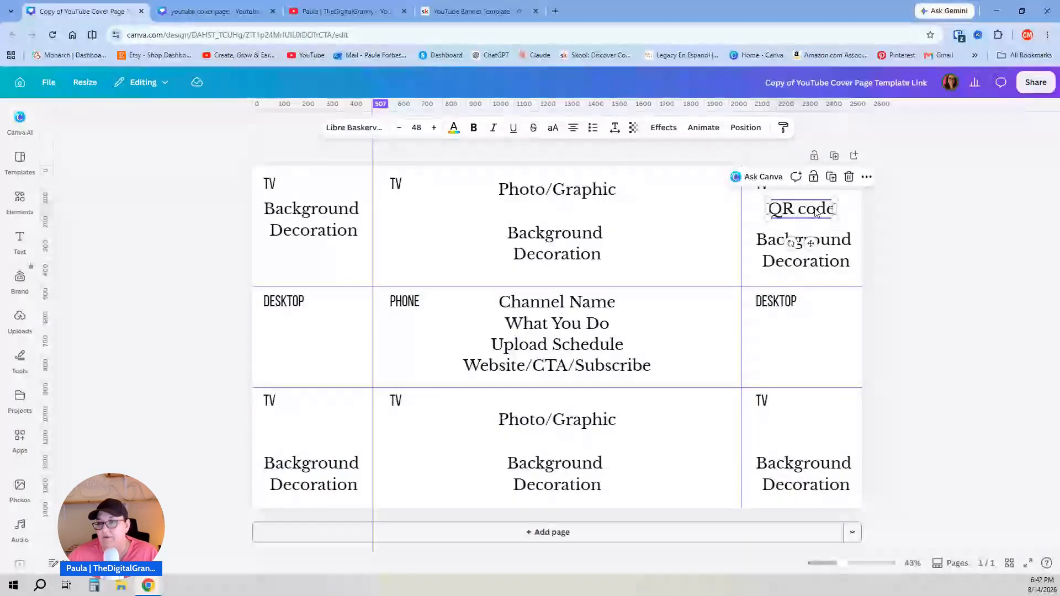
click(20, 214)
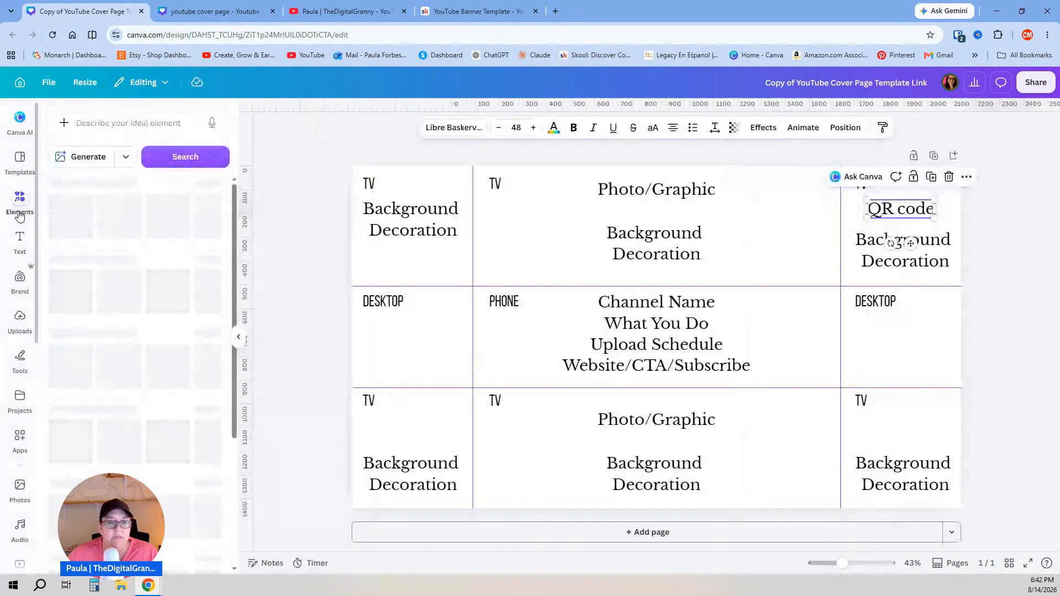
click(120, 133)
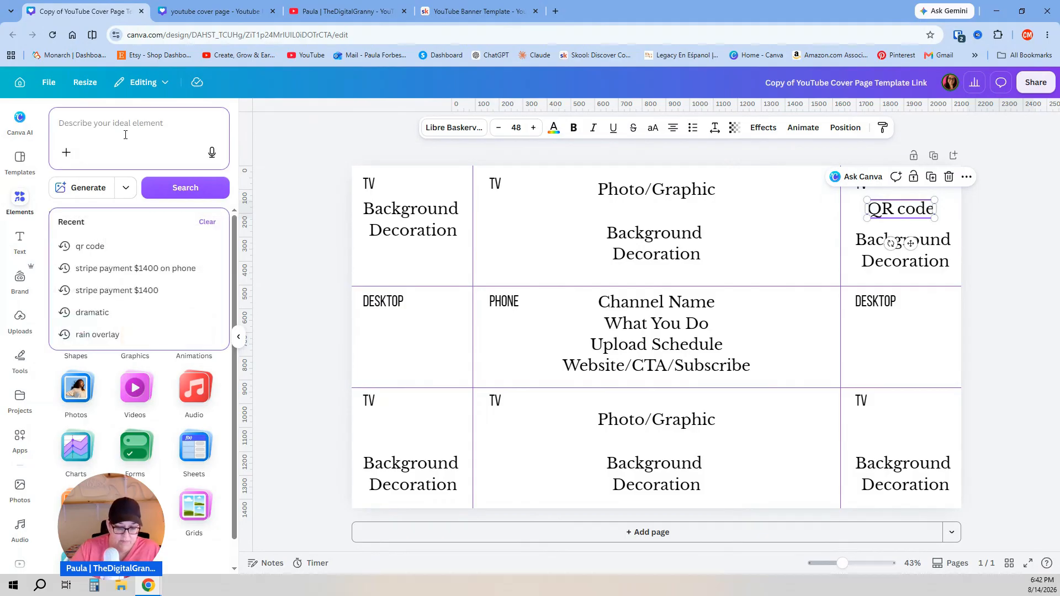
text(qr code)
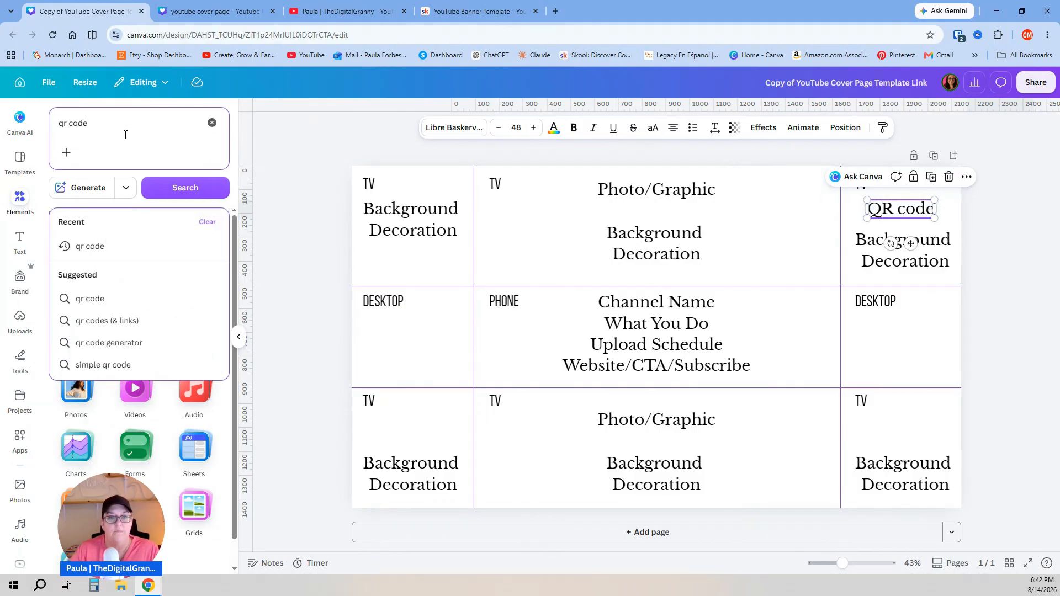
key(Return)
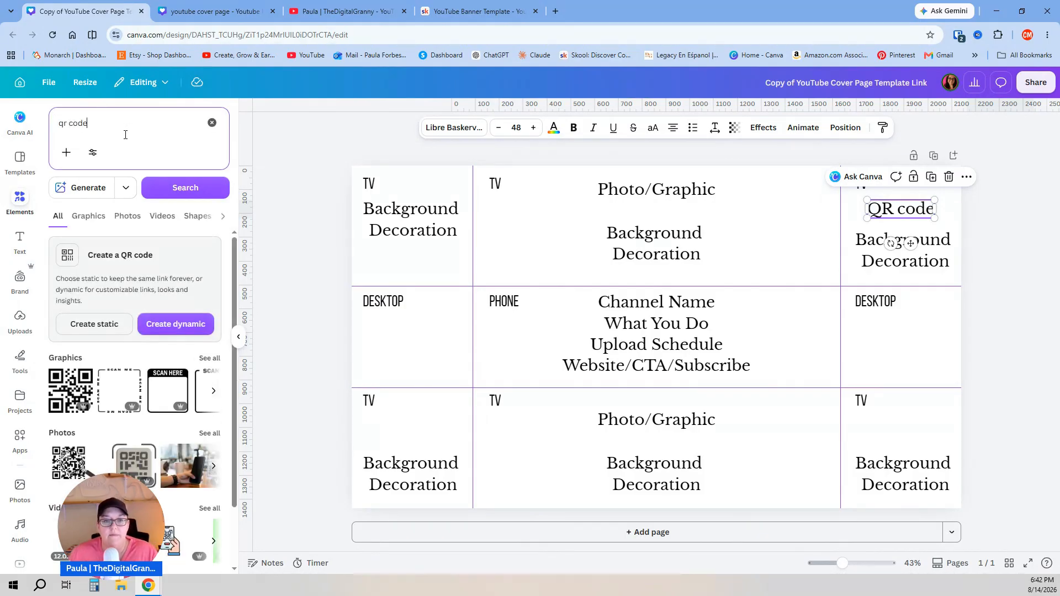
click(102, 329)
click(154, 202)
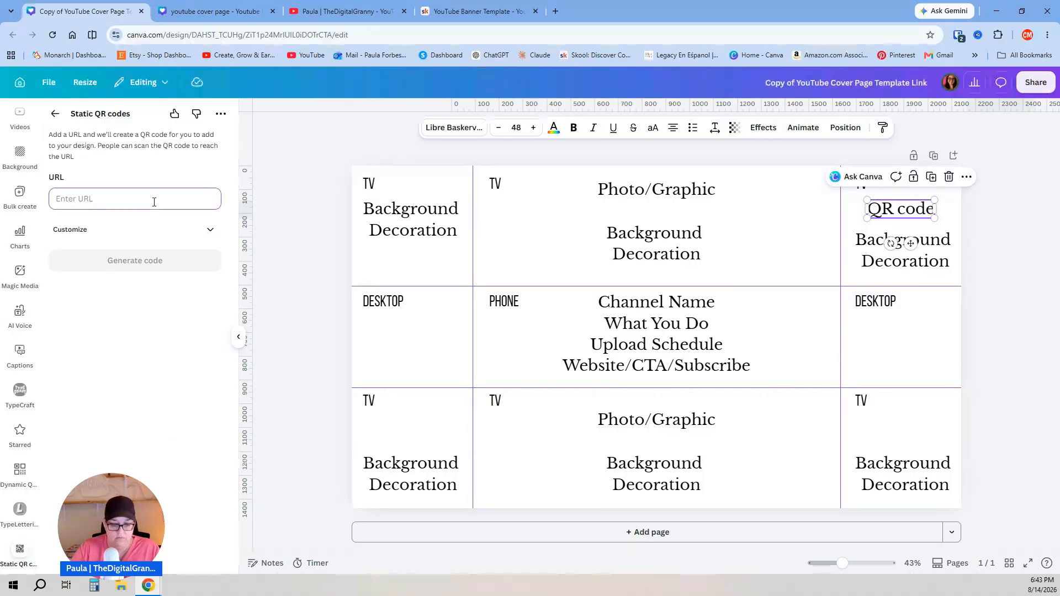
text(www.thedigitalgranny.com)
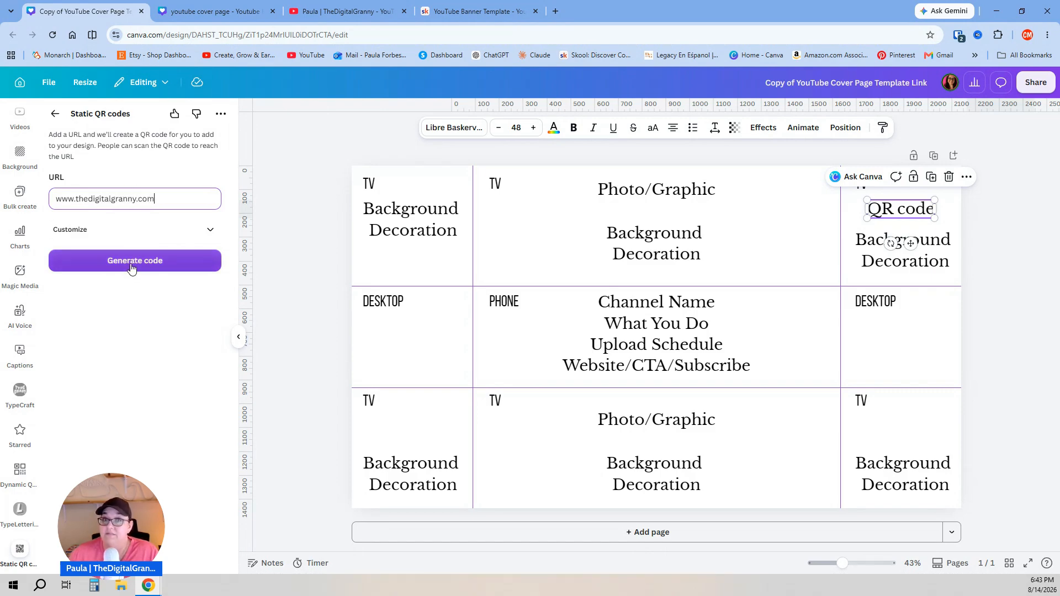
click(131, 267)
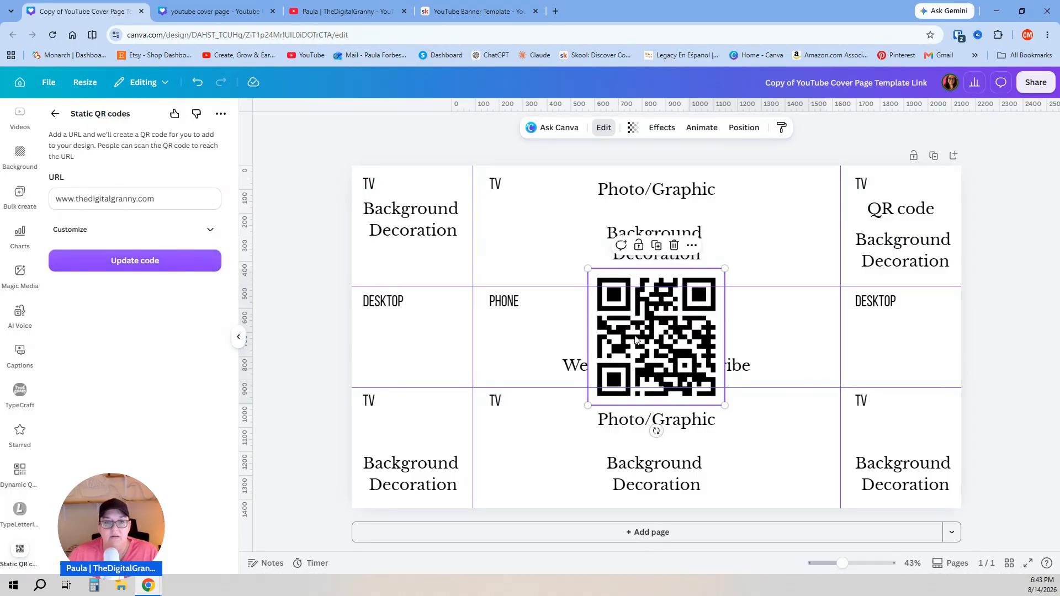
Shrink the QR code beside the banner's upper-right section, and delete that section's "QR code" and "TV" labels
drag(636, 340, 834, 228)
drag(810, 179, 817, 221)
click(897, 215)
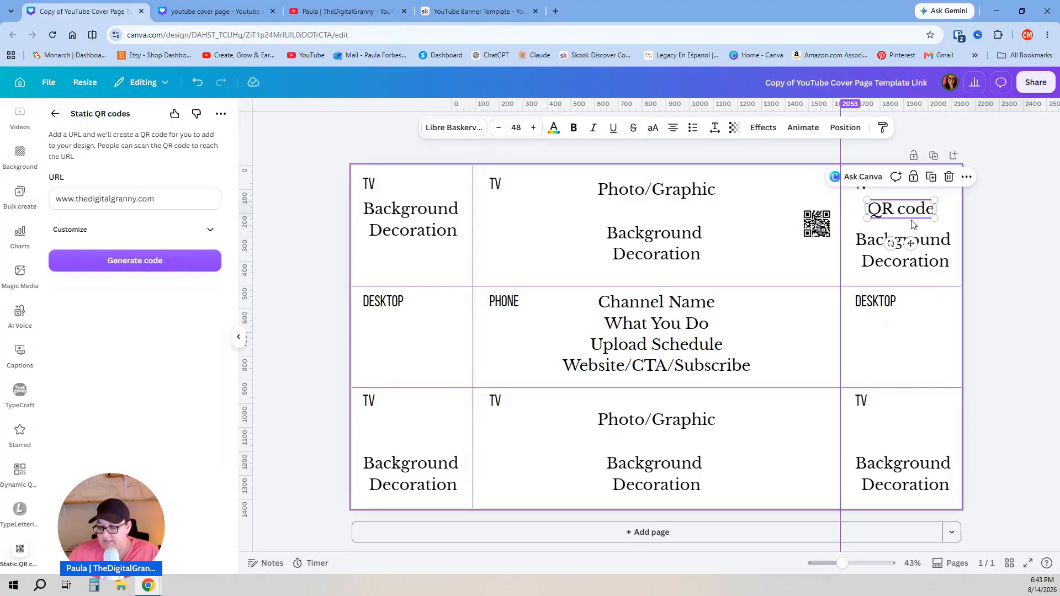
key(Delete)
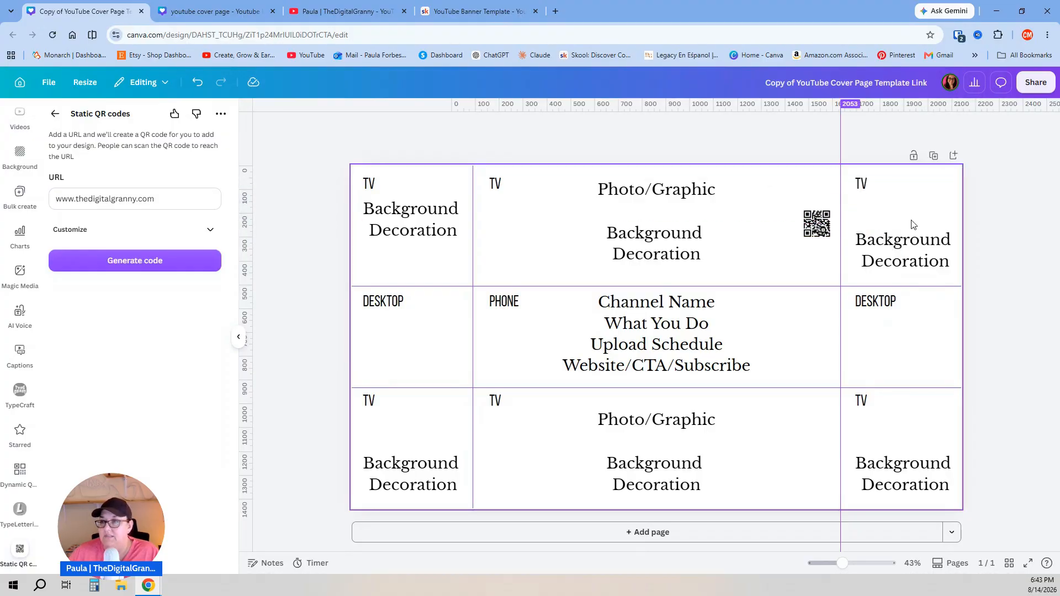
click(861, 187)
key(Delete)
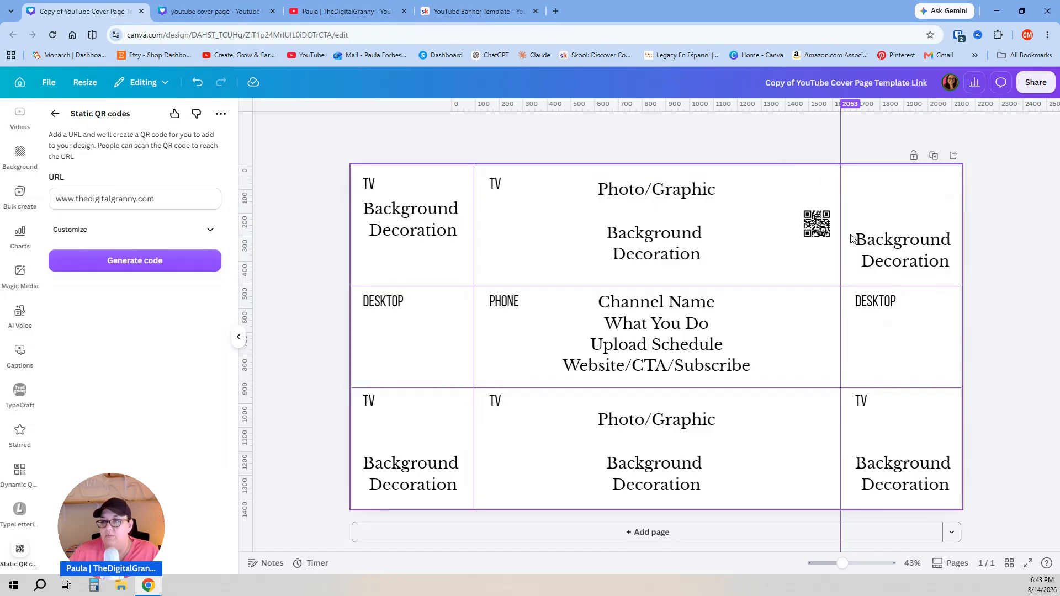
Enlarge and centre the QR code in the upper-right section, and delete the "Background Decoration" text there
drag(817, 224, 906, 212)
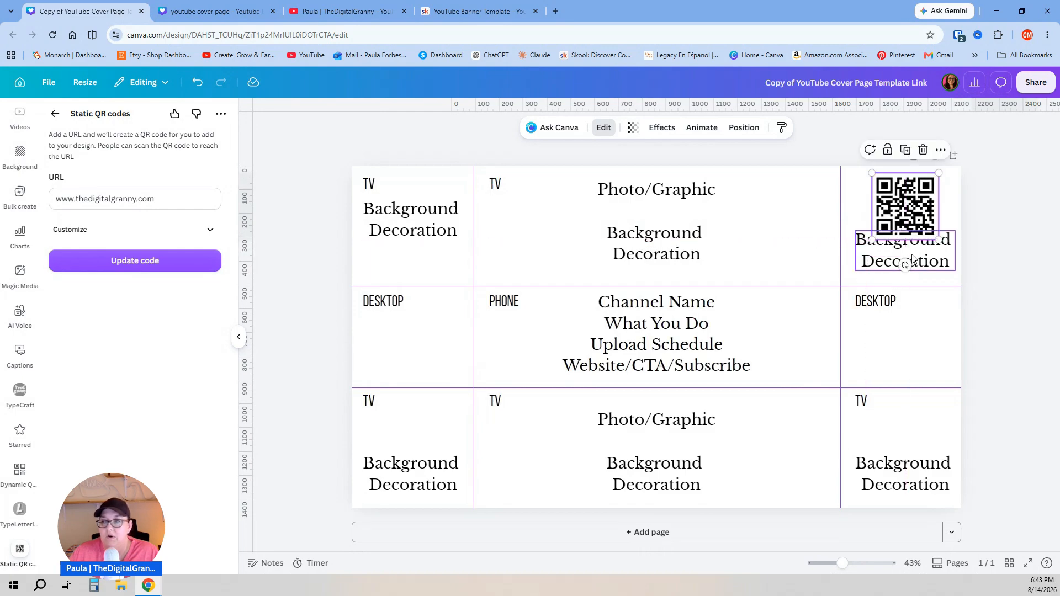
click(949, 253)
key(Delete)
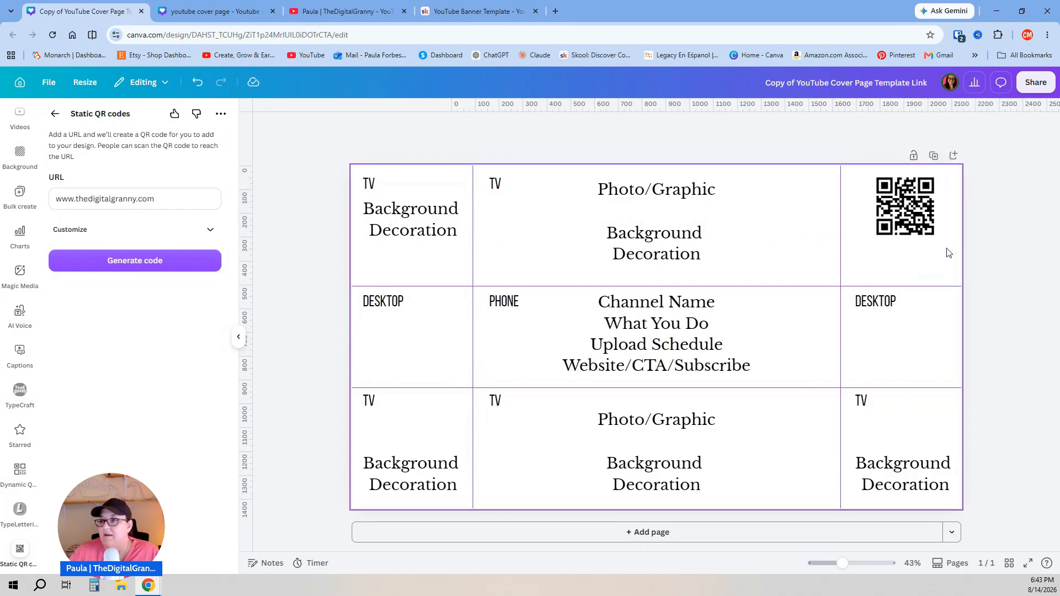
drag(912, 207, 908, 222)
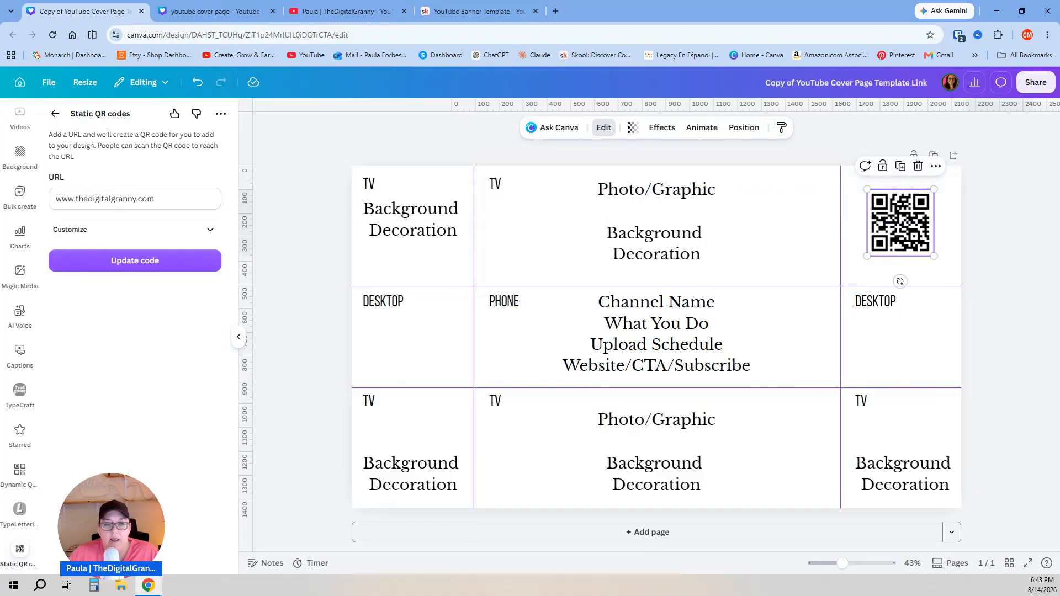
Review the QR code's colour and margin customization options, and close the static QR code settings
click(210, 229)
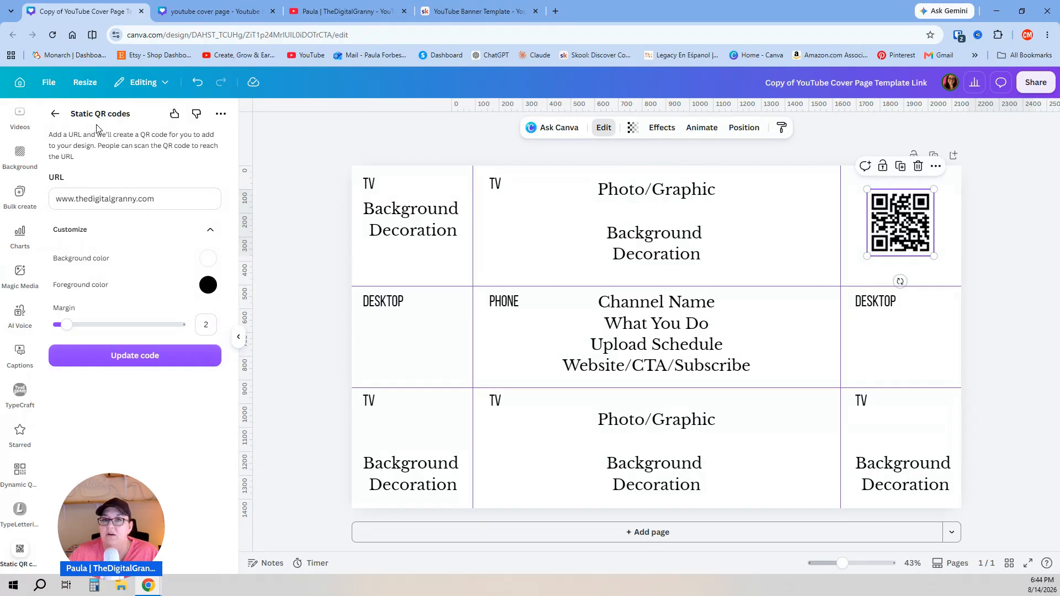
click(55, 113)
click(239, 336)
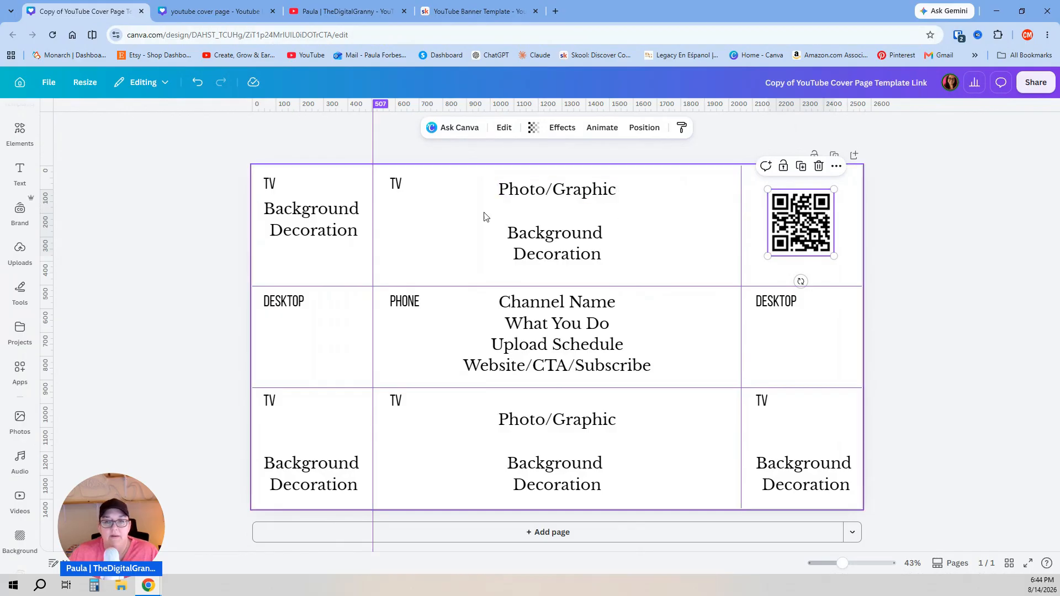
Try a lavender banner background, and change it to the pink among the default solid colors
click(449, 193)
click(541, 129)
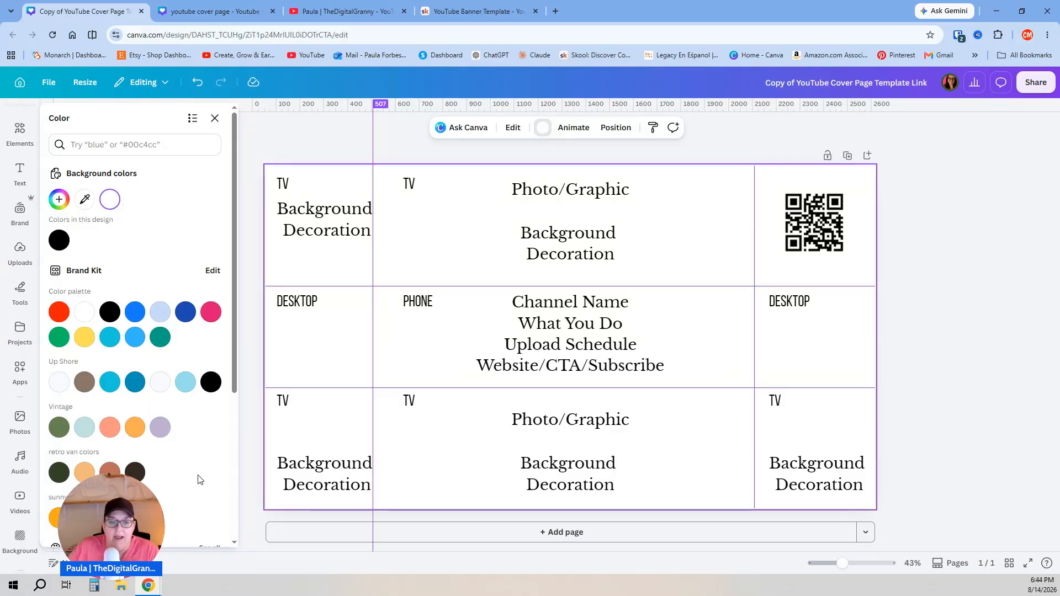
scroll(185, 475, down, 2)
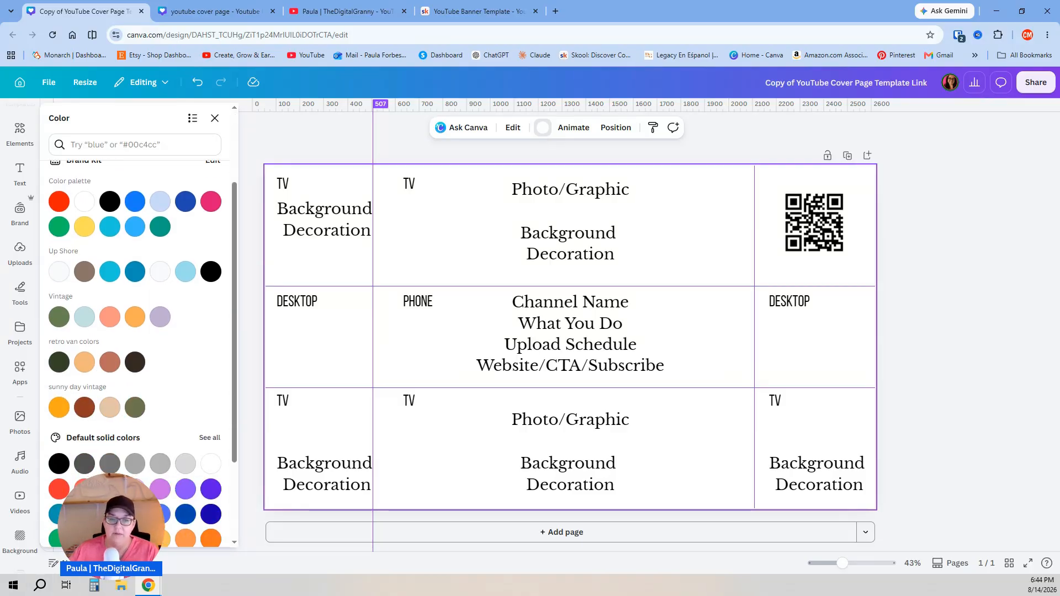
click(135, 489)
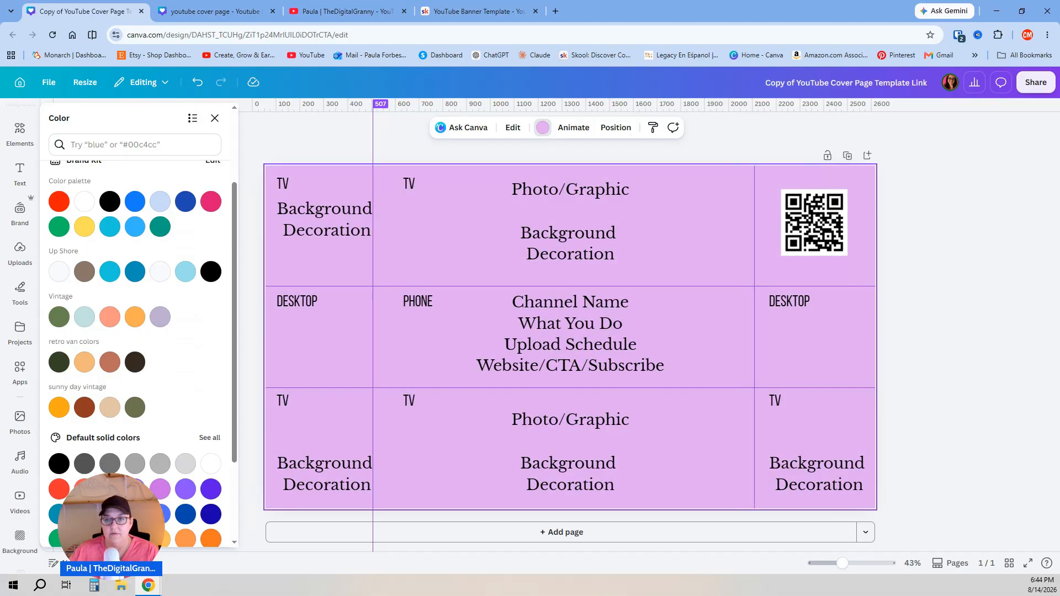
click(110, 490)
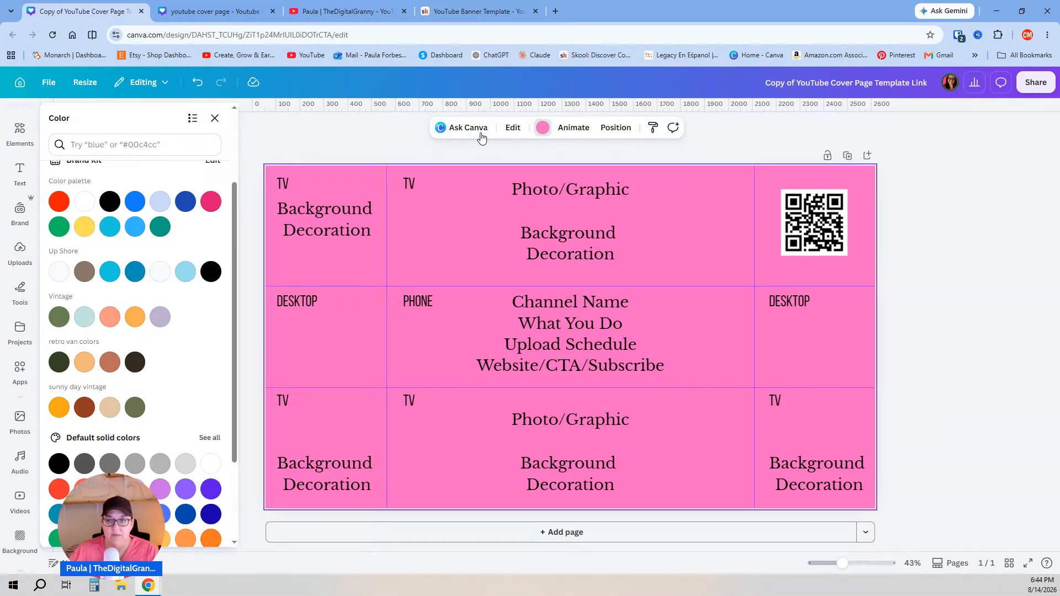
Lighten the banner background to the custom solid color #FFE6F5
click(542, 129)
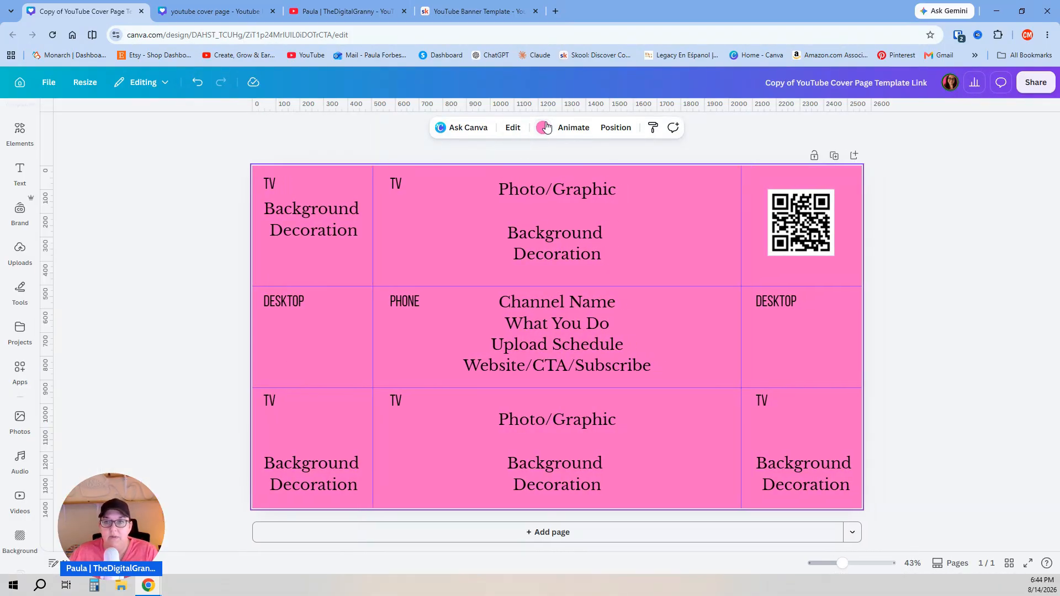
click(541, 128)
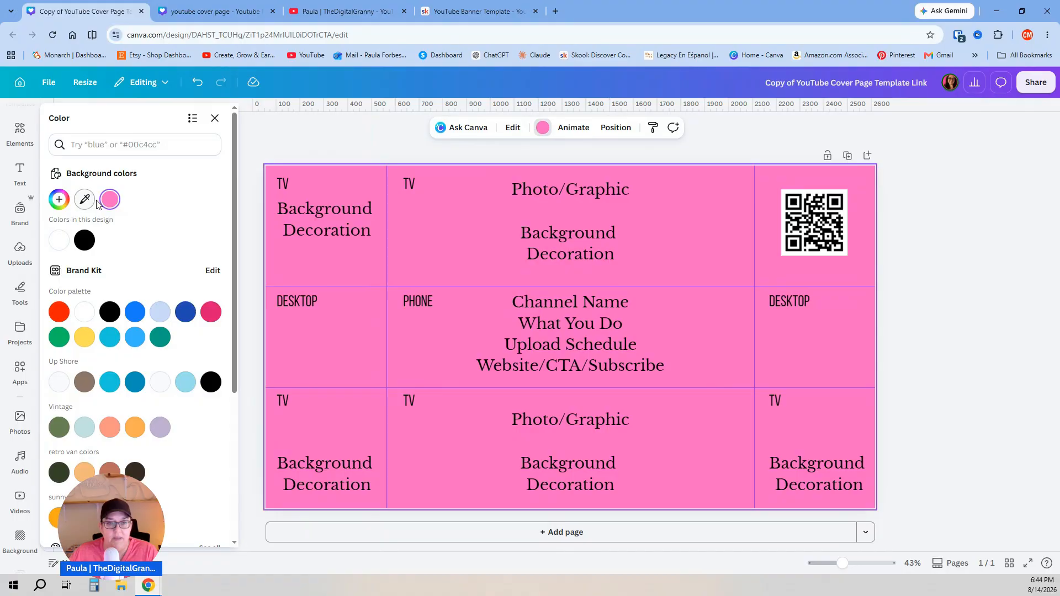
click(59, 199)
drag(155, 251, 77, 249)
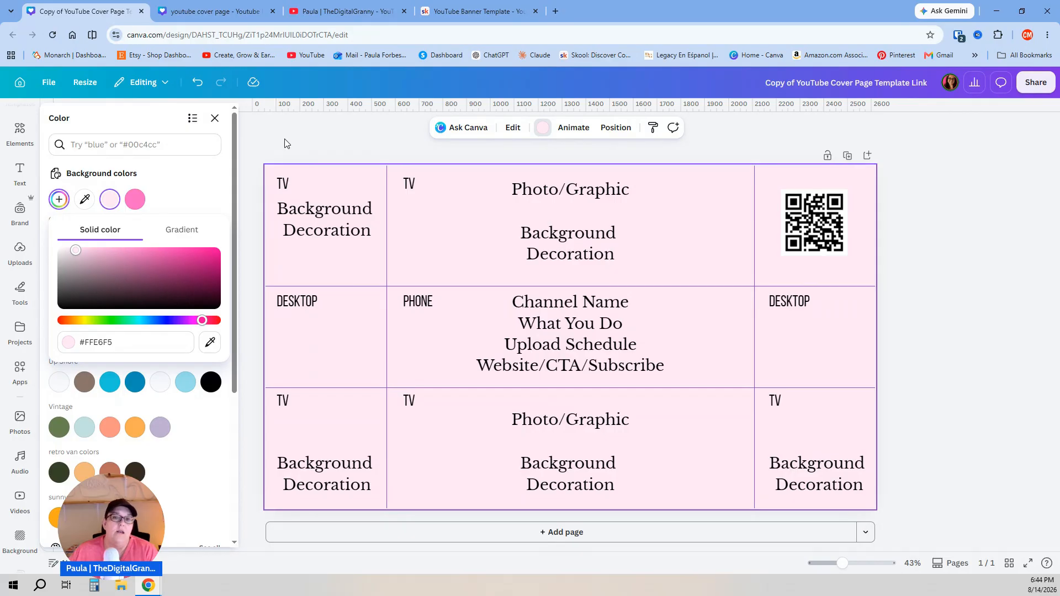
Replace the "Channel Name" line in the central phone section with "Silly Elephants"
click(559, 317)
click(620, 303)
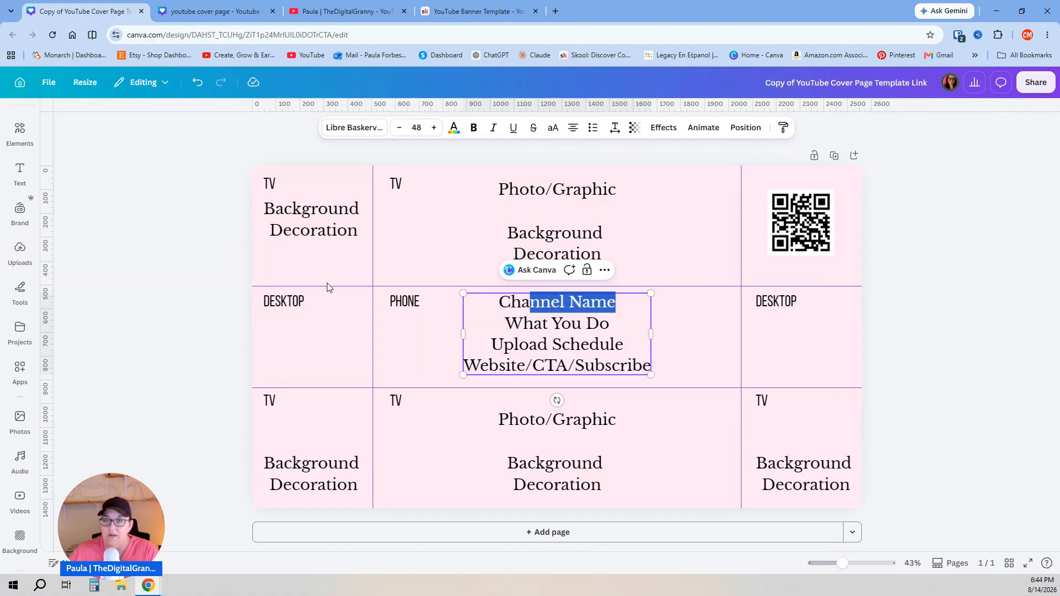
drag(621, 303, 529, 303)
key(BackSpace)
key(BackSpace)
key(BackSpace)
key(BackSpace)
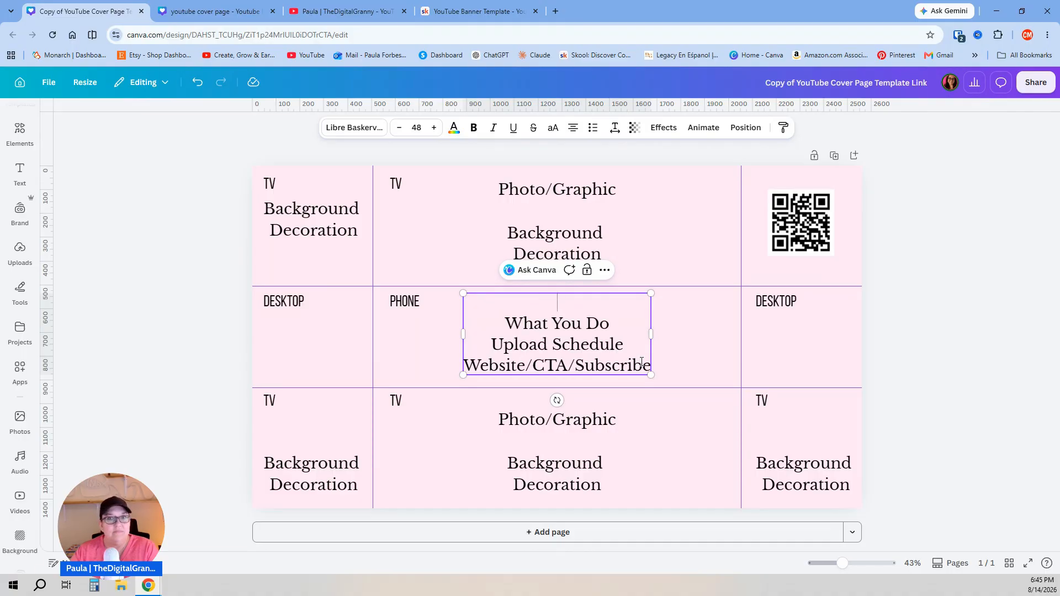
text(S)
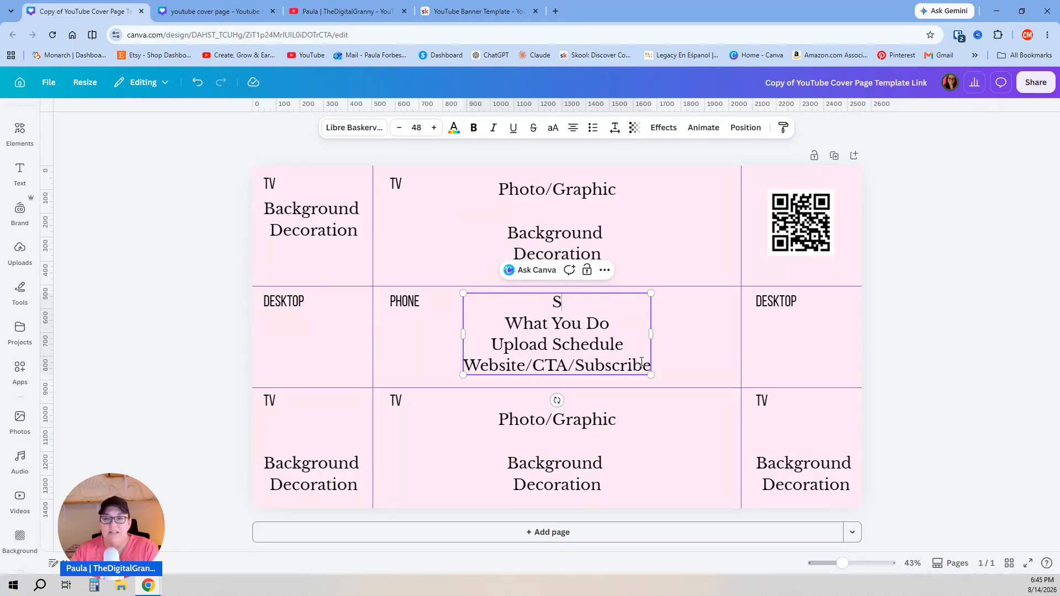
text(illy Elephants)
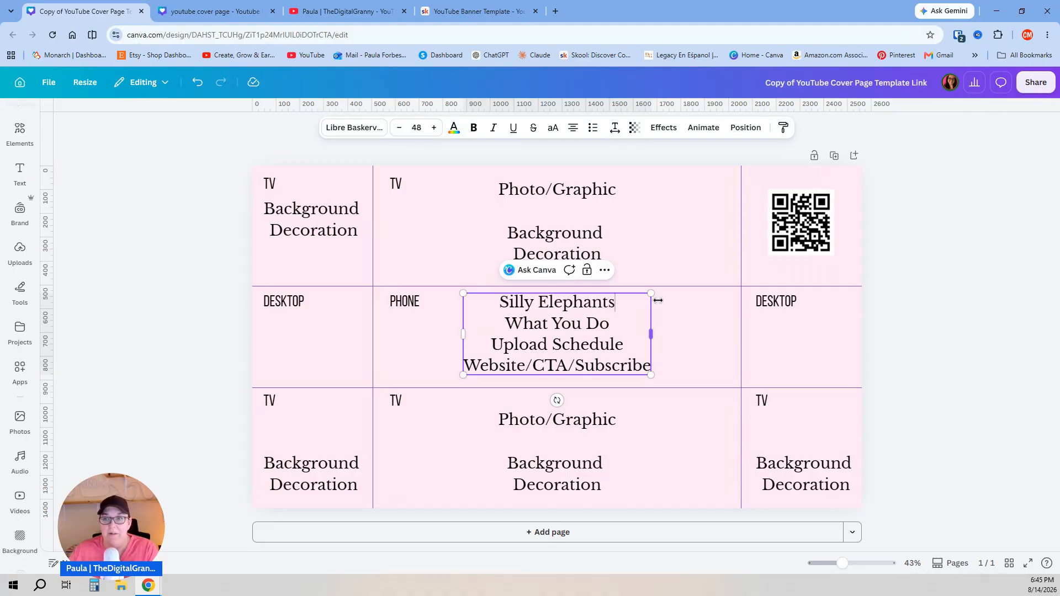
Replace the "What You Do" line in the central phone section with "Share everything to do with Elephants"
drag(614, 325, 505, 325)
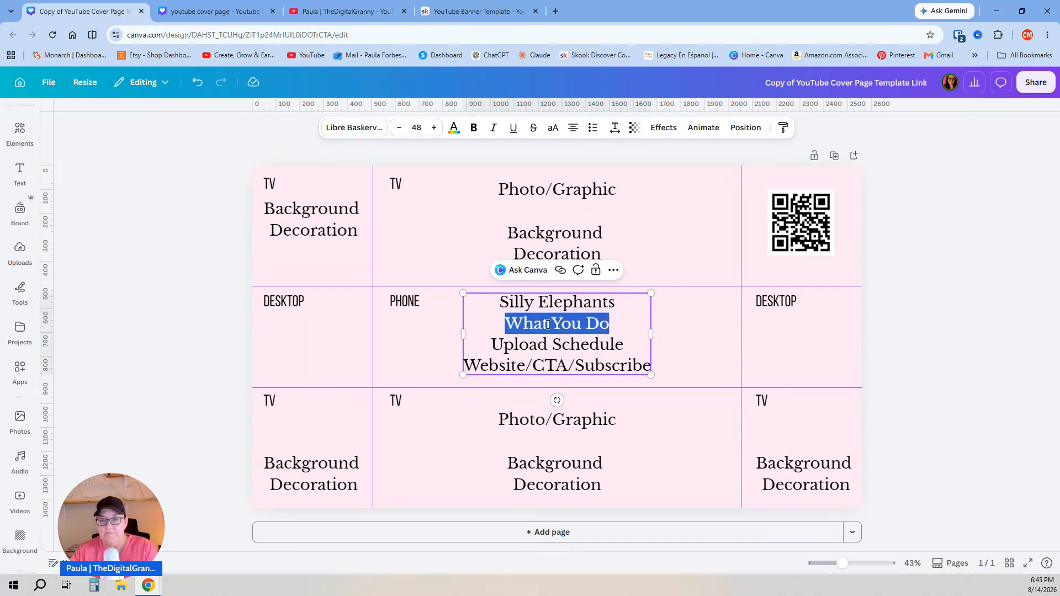
text(Sha)
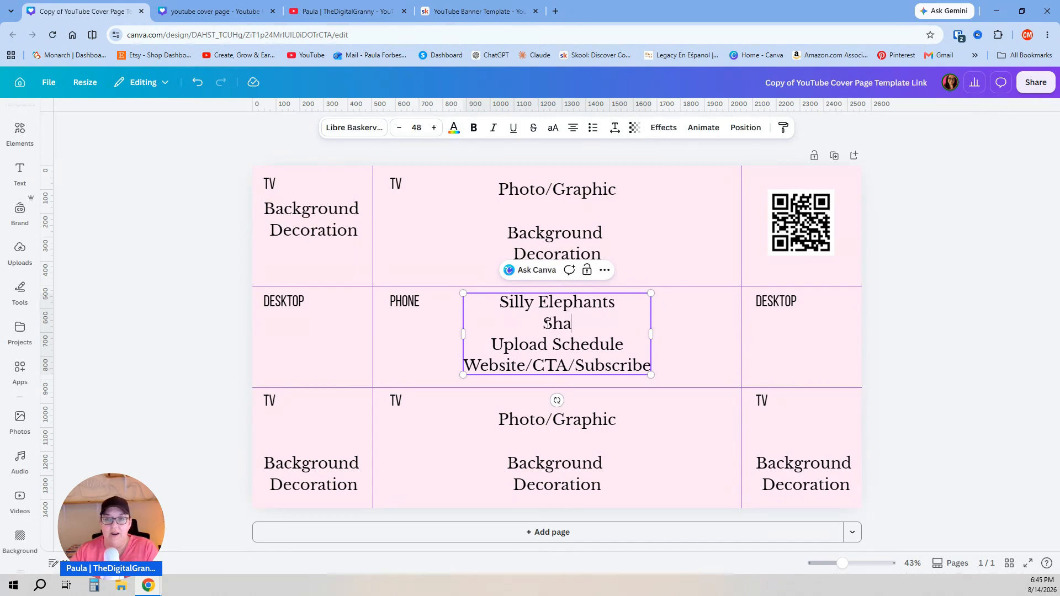
text(re everything )
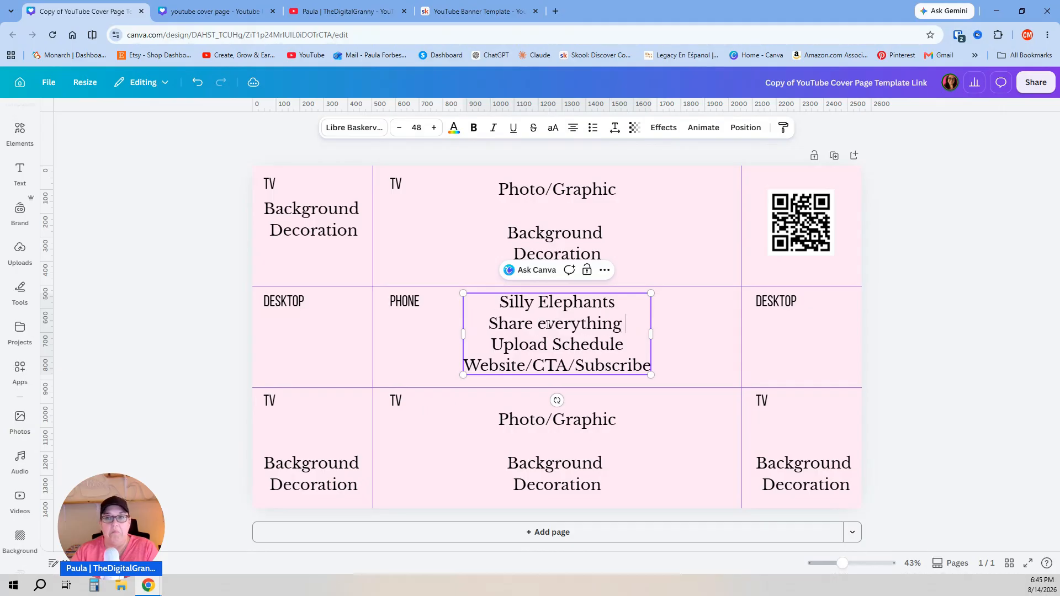
text(to dow)
key(BackSpace)
text(w)
key(BackSpace)
text(w)
key(BackSpace)
key(BackSpace)
text(with)
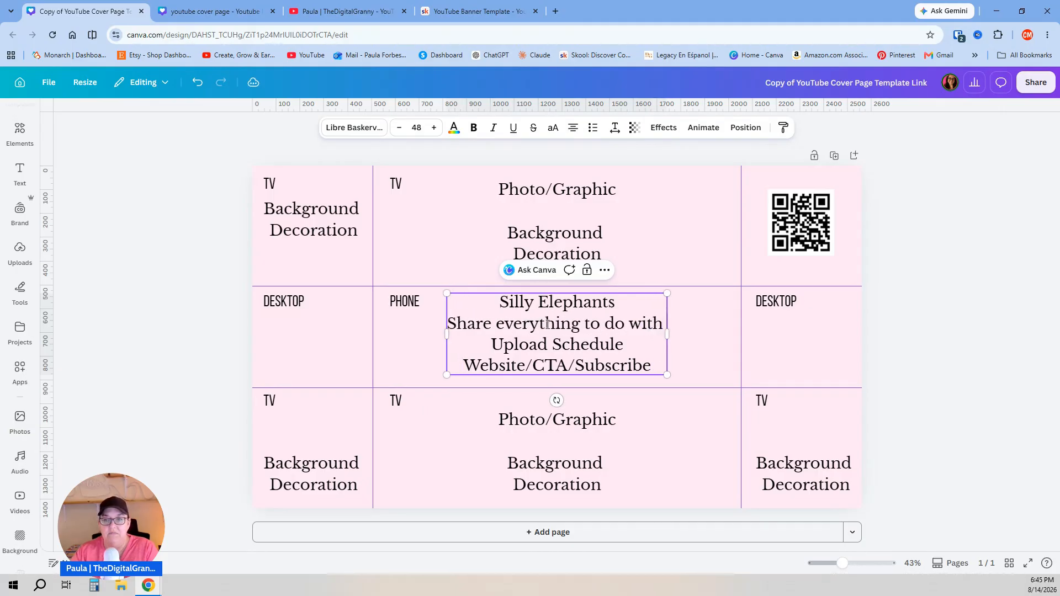
text( Elephant)
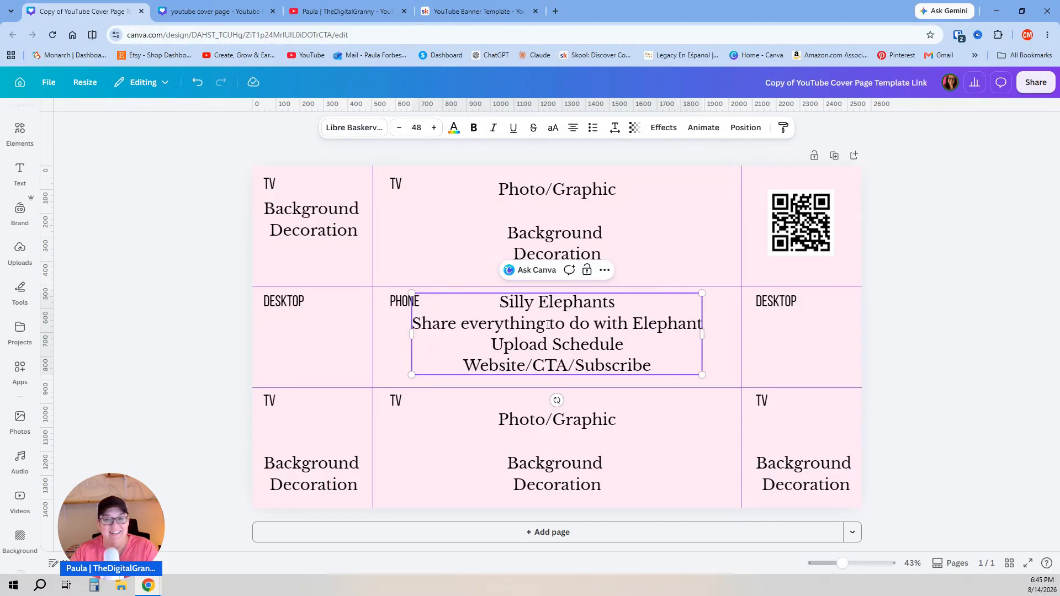
text(s)
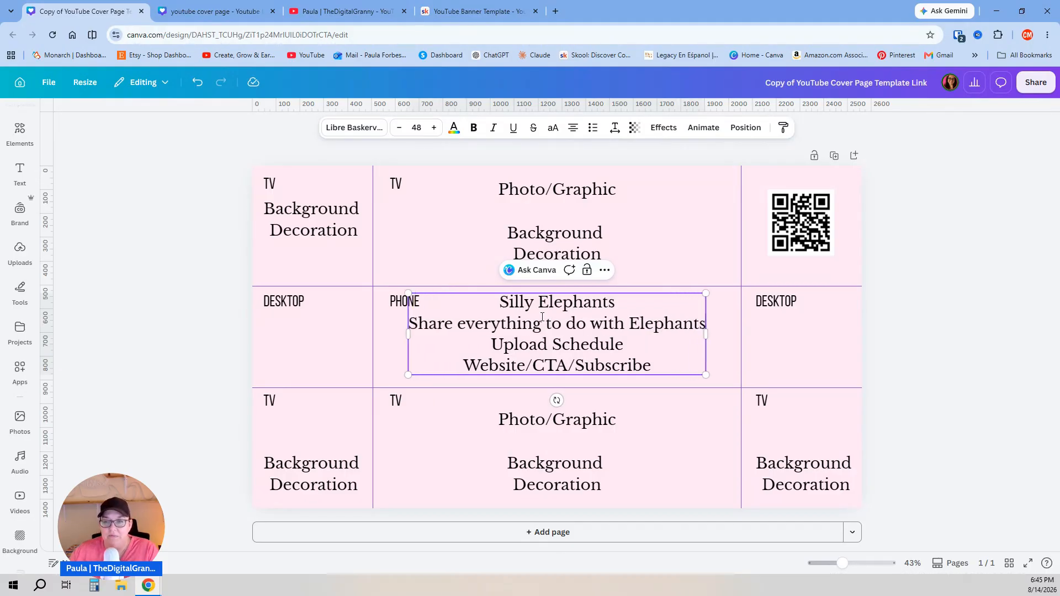
Shorten the line under "Silly Elephants" to "Everything to do with Elephants", keeping it on its own line
key(BackSpace)
key(BackSpace)
key(BackSpace)
key(BackSpace)
key(BackSpace)
key(BackSpace)
key(BackSpace)
key(BackSpace)
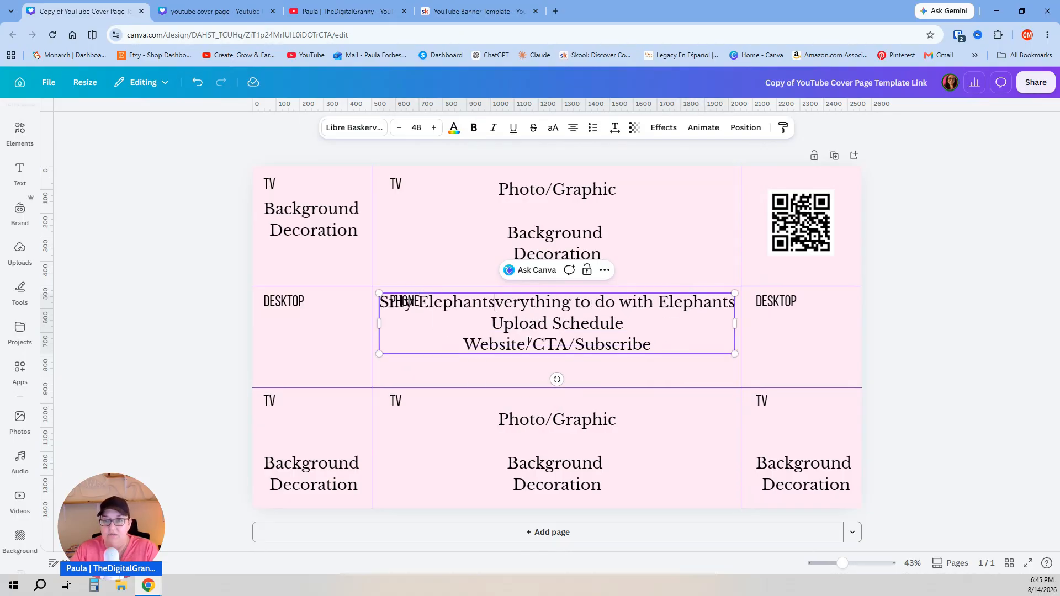
key(Return)
text(E)
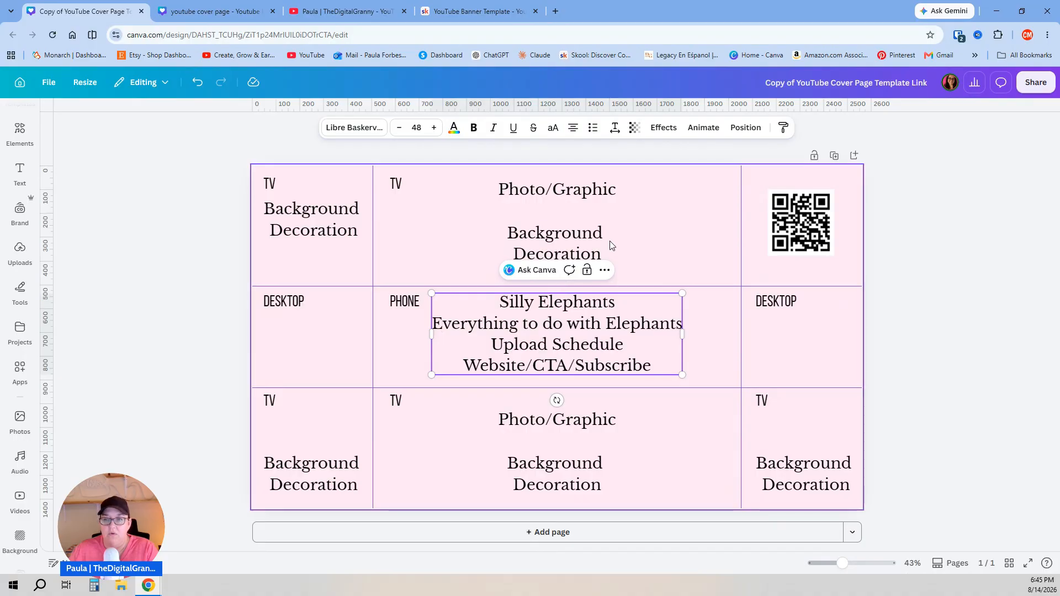
Search the elements library for "elephant" and look through the graphics, photos and other result categories
click(20, 129)
click(116, 123)
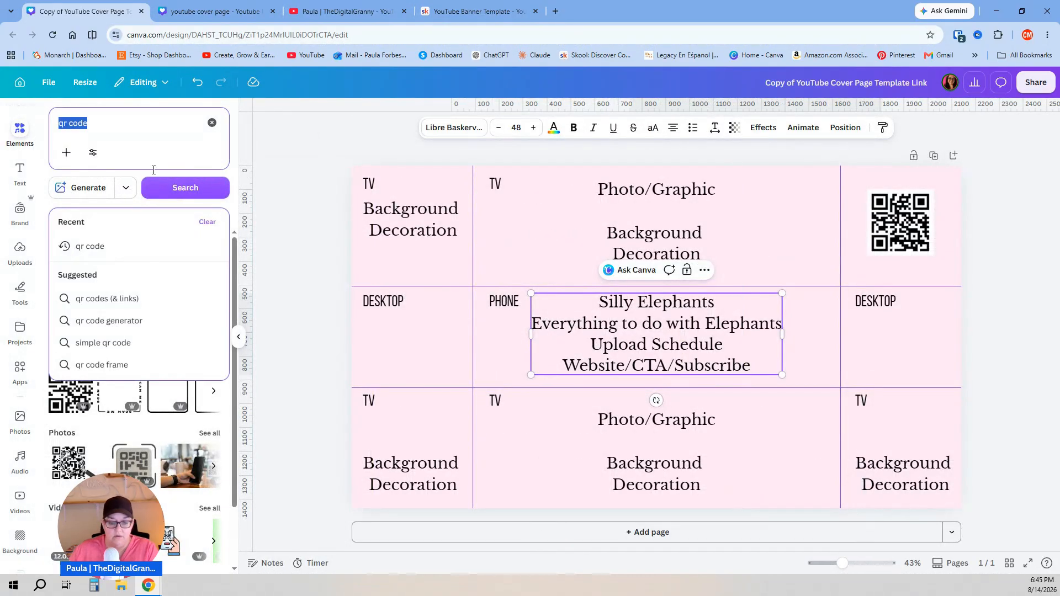
text(elephan)
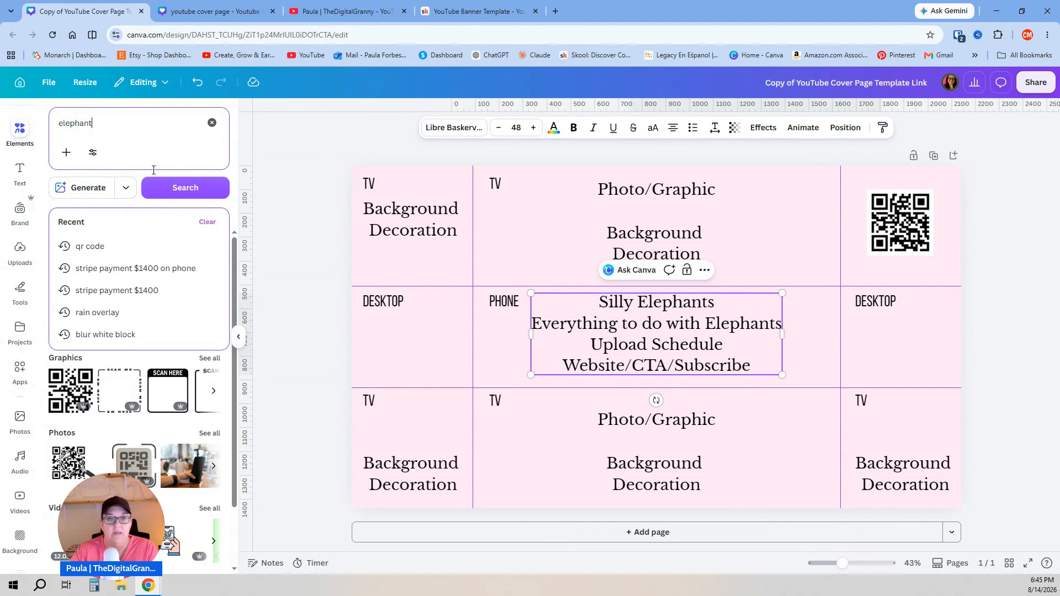
text(t)
key(Return)
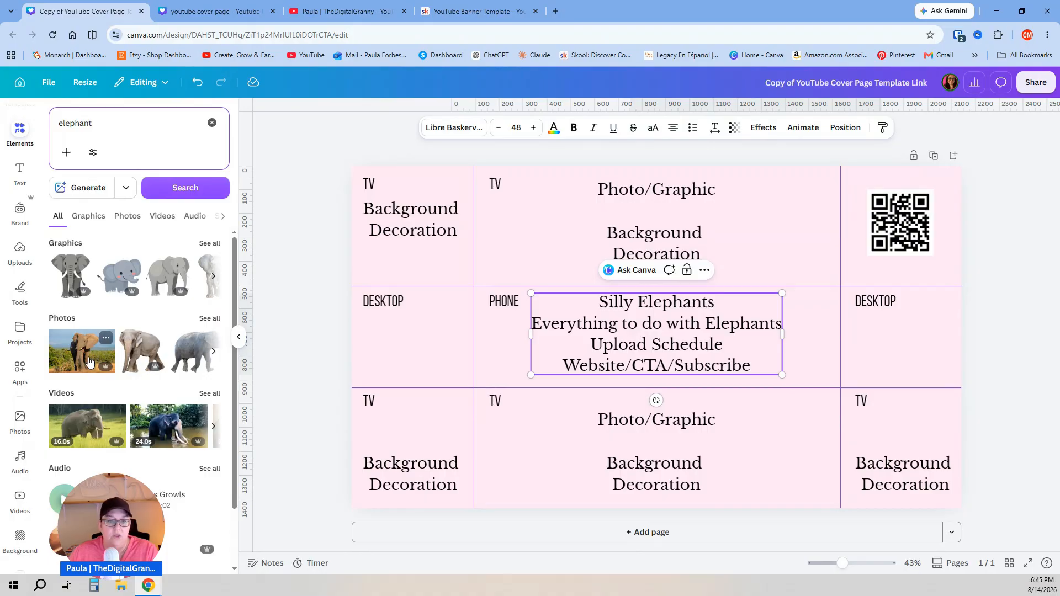
scroll(105, 382, down, 1)
scroll(105, 382, down, 2)
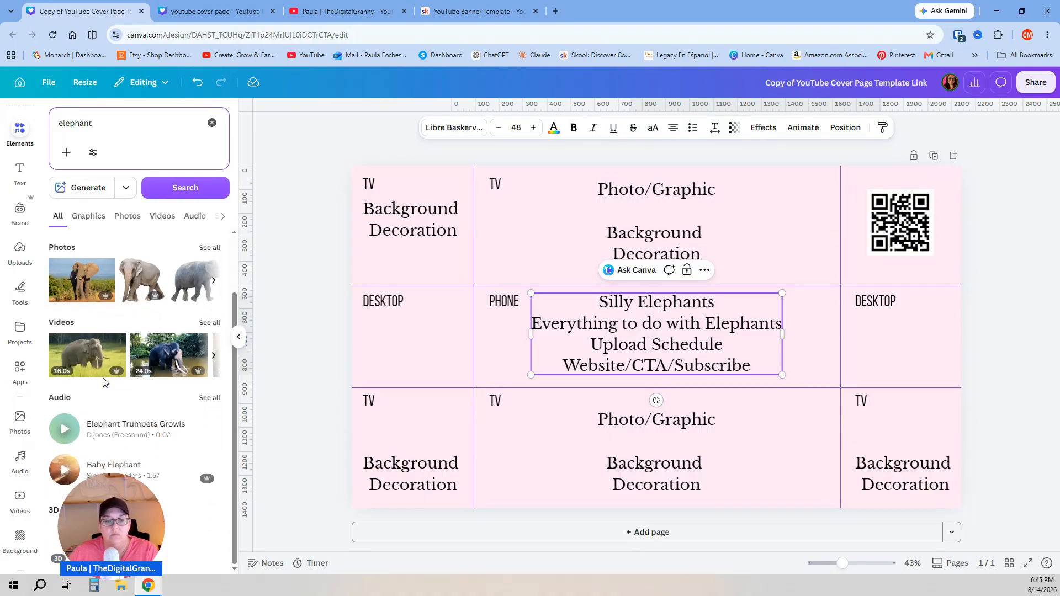
scroll(103, 379, up, 2)
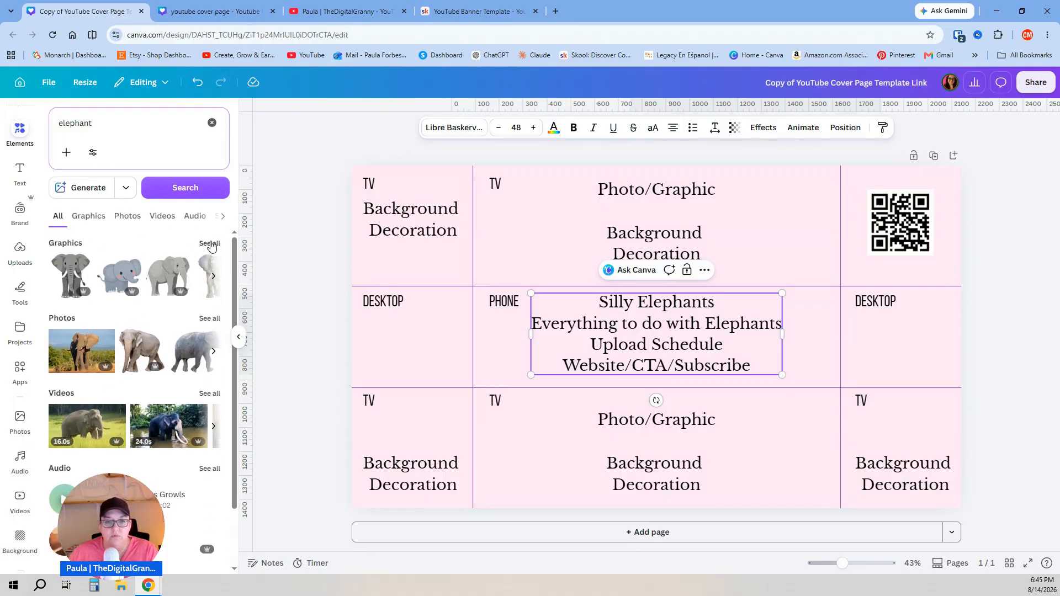
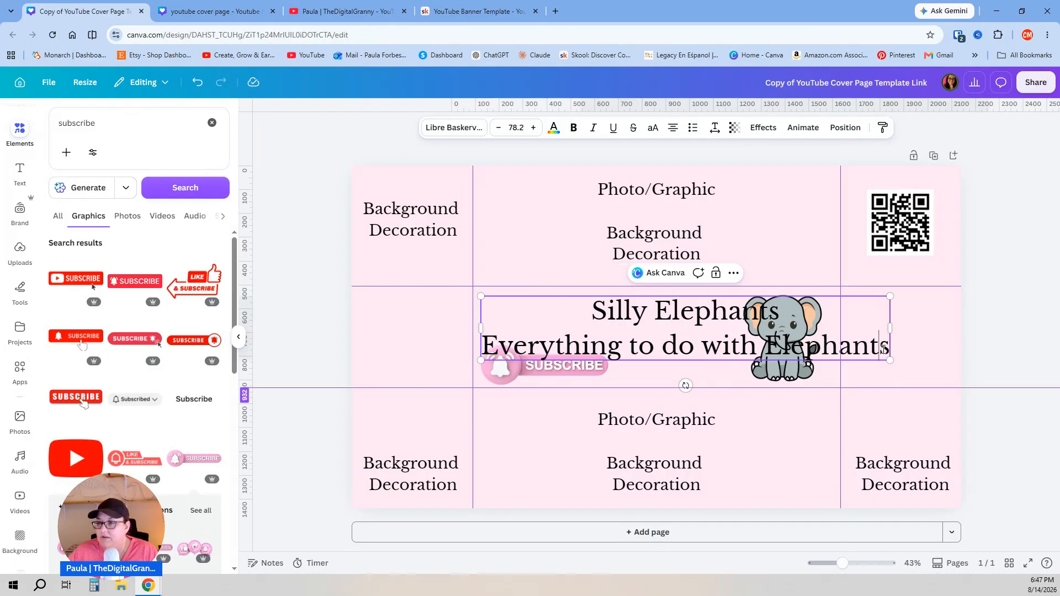
Delete the "Everything to do with Elephants" line from the central text, leaving only "Silly Elephants"
key(Delete)
key(BackSpace)
key(BackSpace)
key(BackSpace)
key(BackSpace)
key(BackSpace)
key(BackSpace)
key(BackSpace)
key(BackSpace)
key(BackSpace)
key(BackSpace)
key(BackSpace)
key(BackSpace)
key(BackSpace)
key(BackSpace)
key(BackSpace)
key(BackSpace)
key(BackSpace)
key(BackSpace)
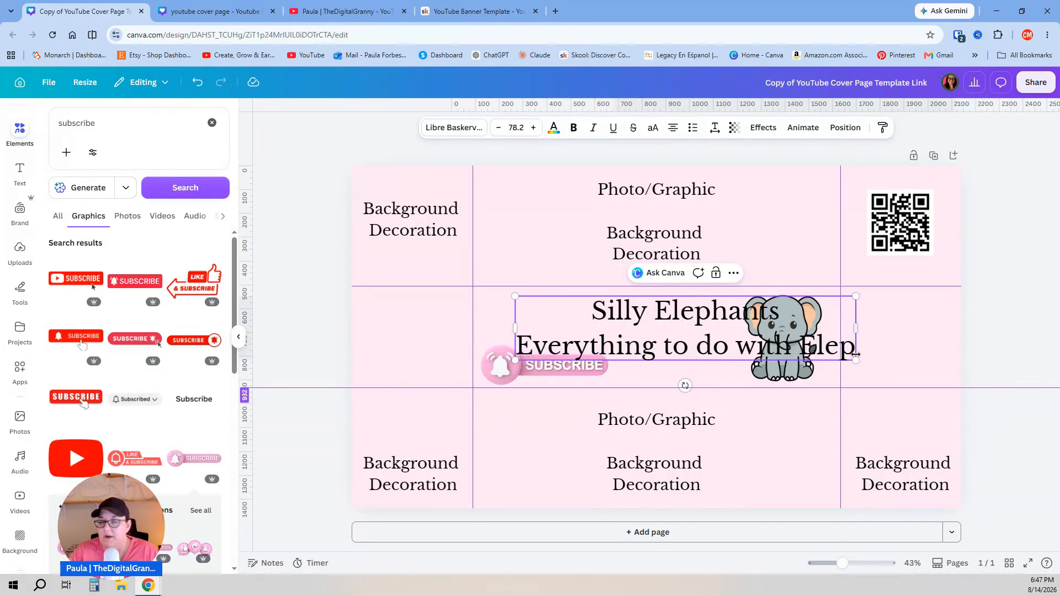
key(BackSpace)
key(BackSpace)
key(BackSpace)
key(BackSpace)
key(BackSpace)
key(BackSpace)
key(BackSpace)
key(BackSpace)
key(BackSpace)
key(BackSpace)
key(BackSpace)
key(BackSpace)
key(BackSpace)
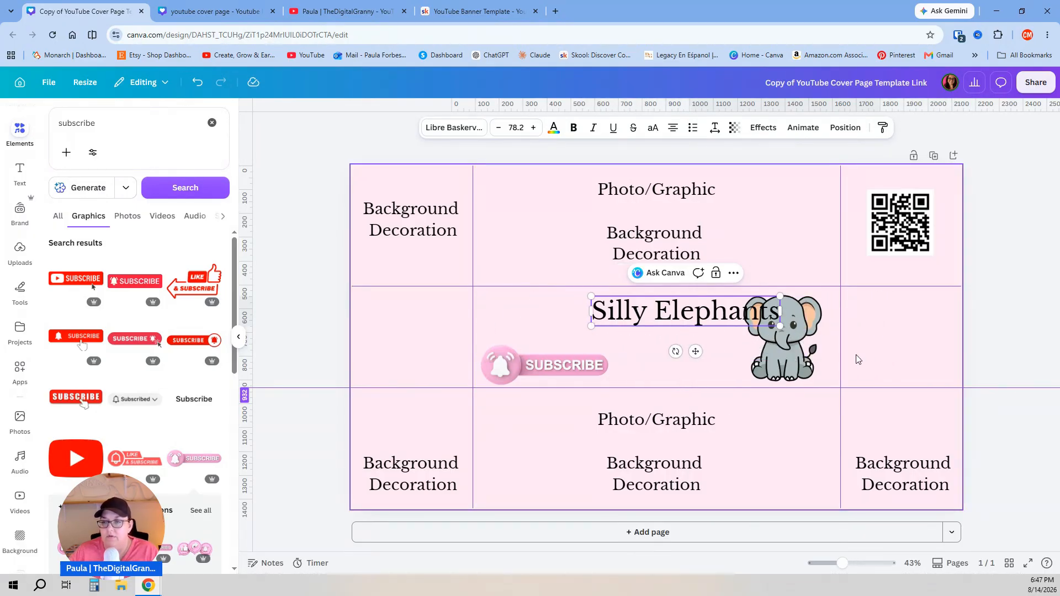
Move the "Silly Elephants" title clear of the elephant, above the Subscribe graphic, and shift the elephant slightly toward it
drag(696, 351, 633, 363)
drag(771, 362, 762, 362)
Change the "Silly Elephants" title's font to Yellowtail and enlarge it to size 144 so it spans the space beside the elephant
click(669, 323)
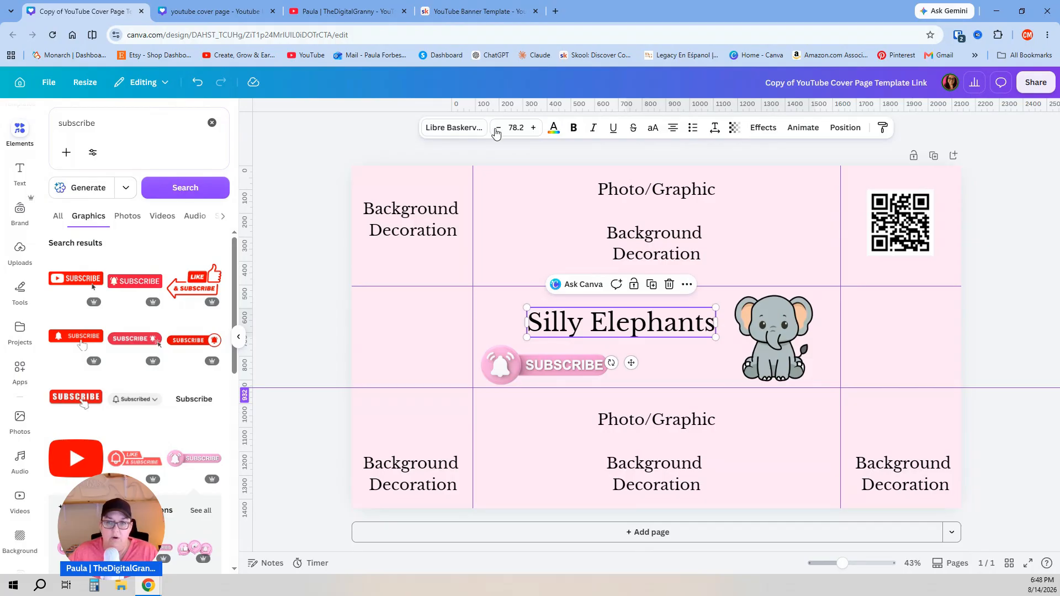
click(446, 128)
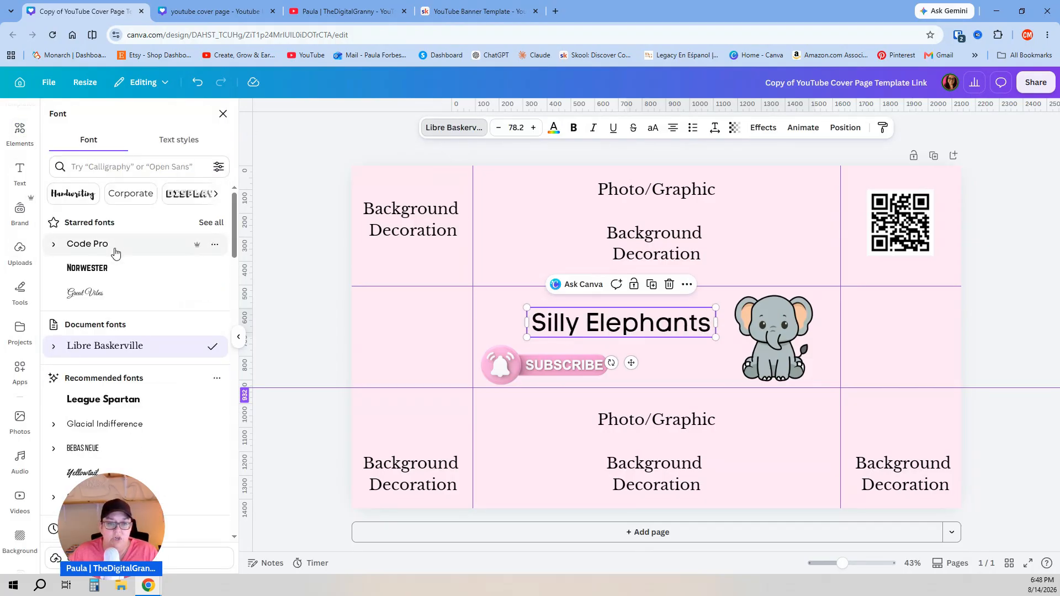
click(84, 474)
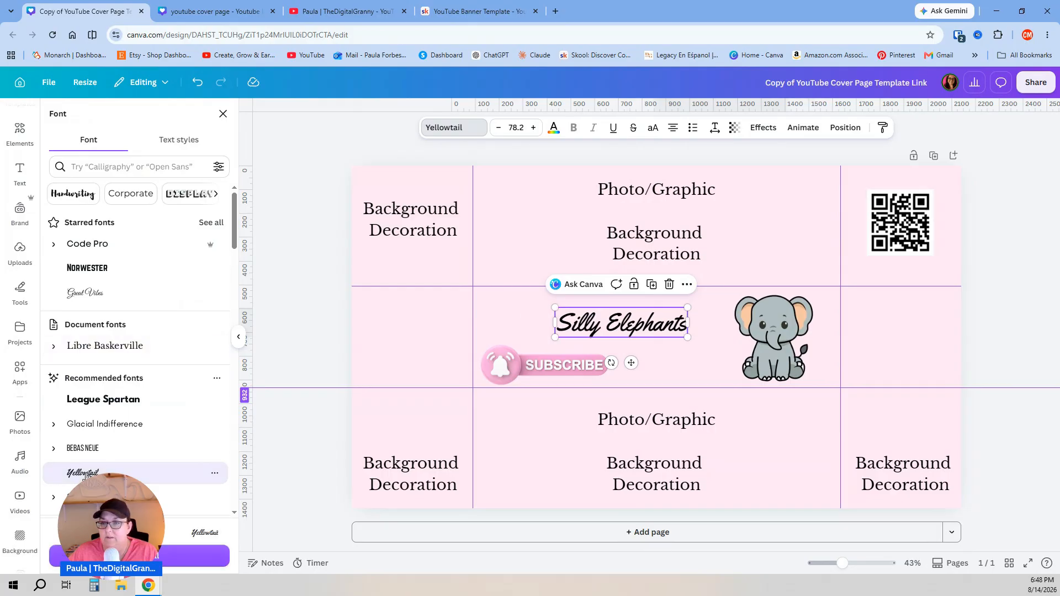
drag(555, 308, 485, 292)
drag(685, 337, 718, 374)
drag(640, 327, 641, 324)
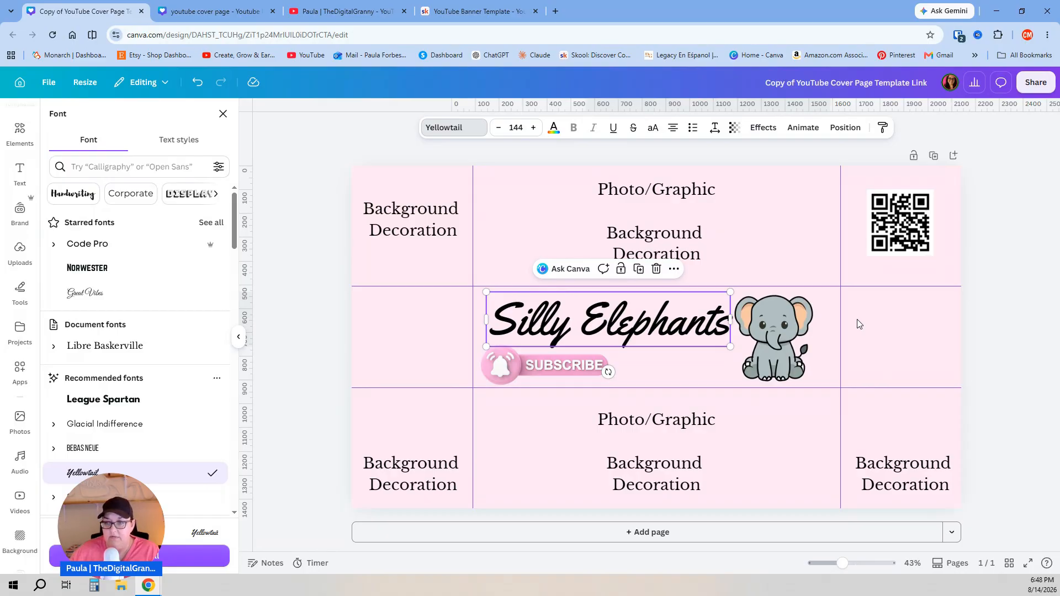
Delete the two "Background Decoration" placeholders and the "Photo/Graphic" placeholder from the banner's upper sections
click(388, 217)
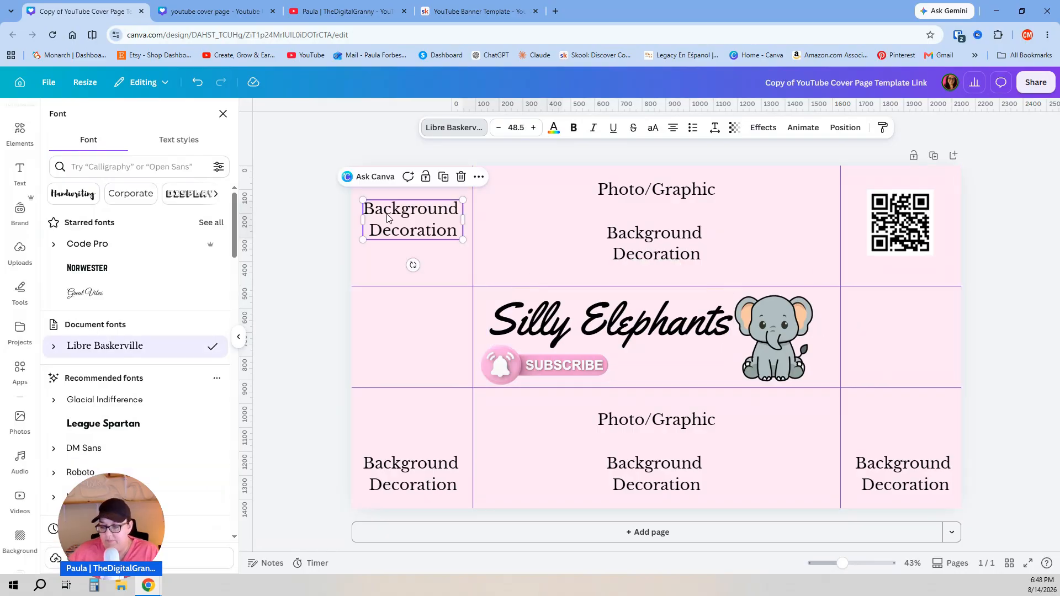
key(Delete)
click(660, 243)
key(Delete)
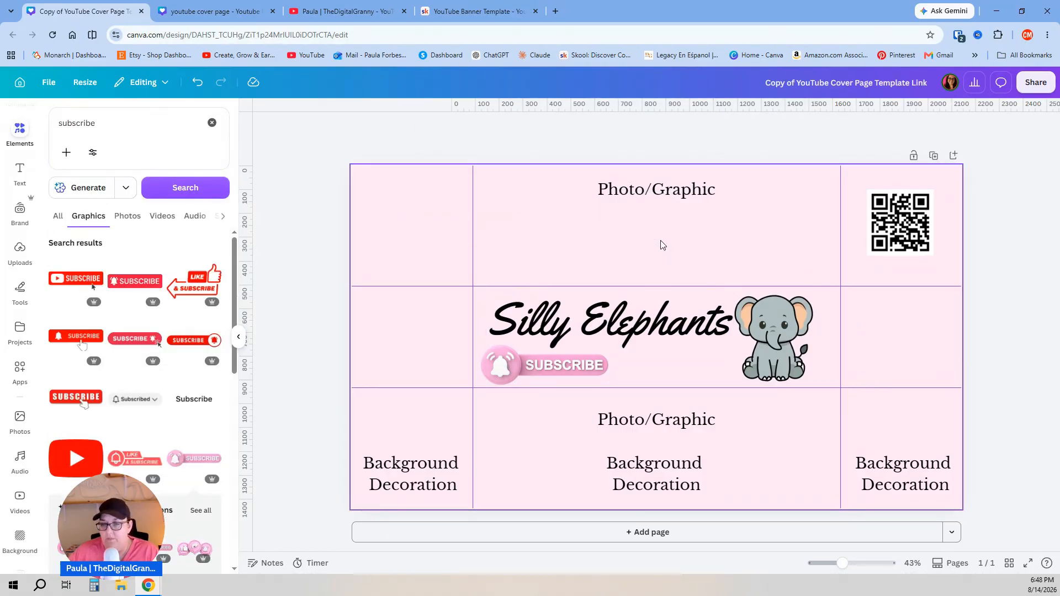
click(679, 190)
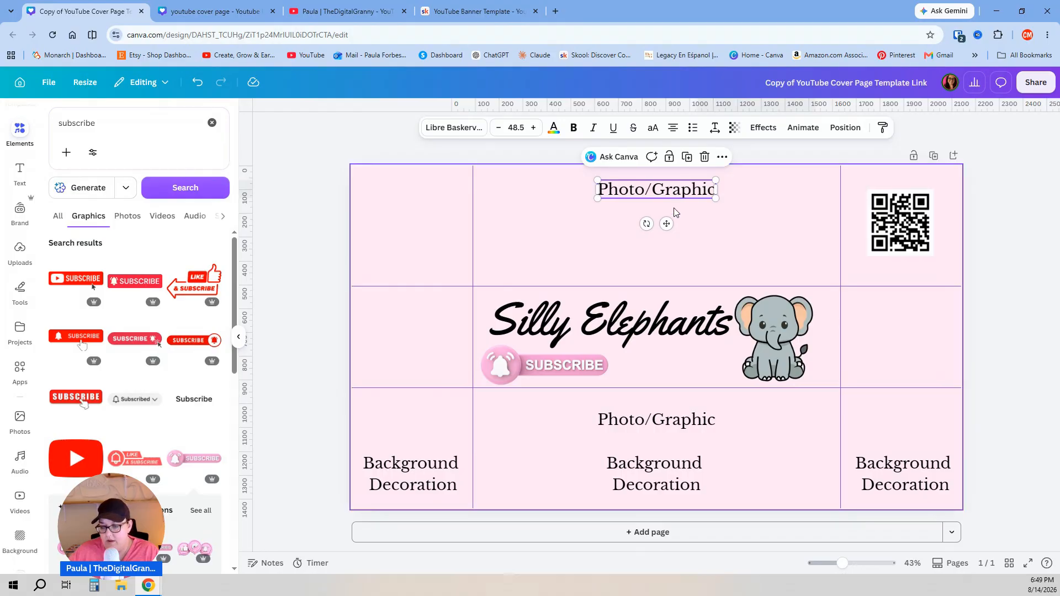
key(Delete)
Delete the "Photo/Graphic" placeholder and the three "Background Decoration" placeholders from the banner's lower sections
click(704, 428)
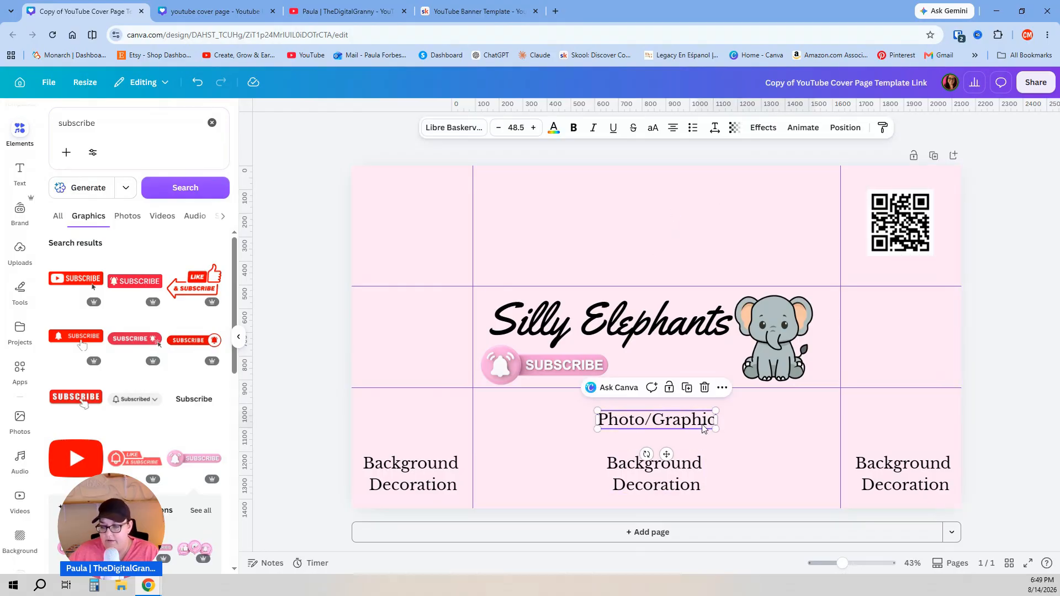
key(Delete)
click(692, 463)
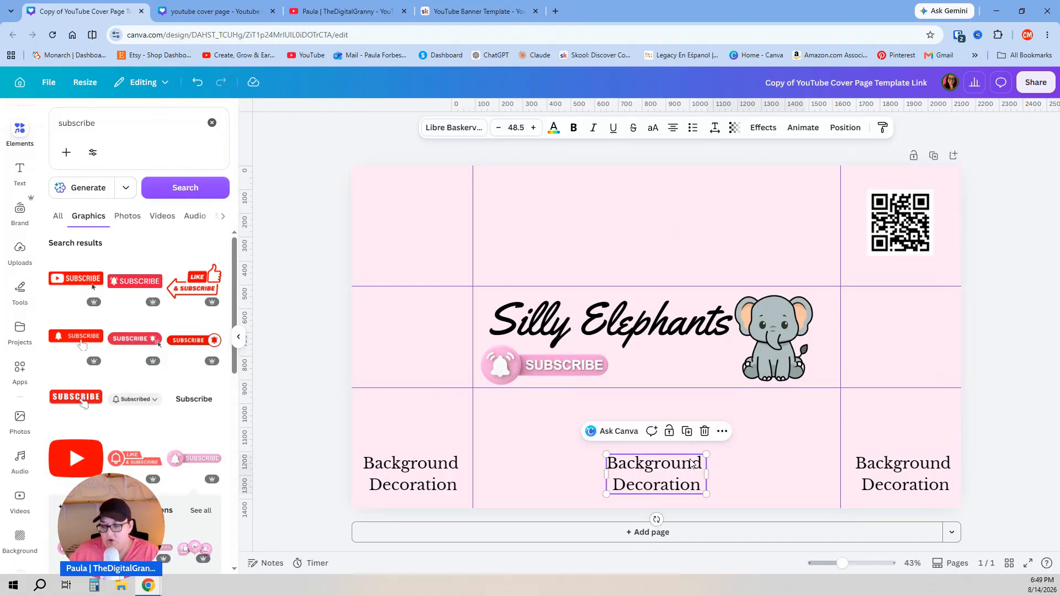
key(Delete)
click(391, 477)
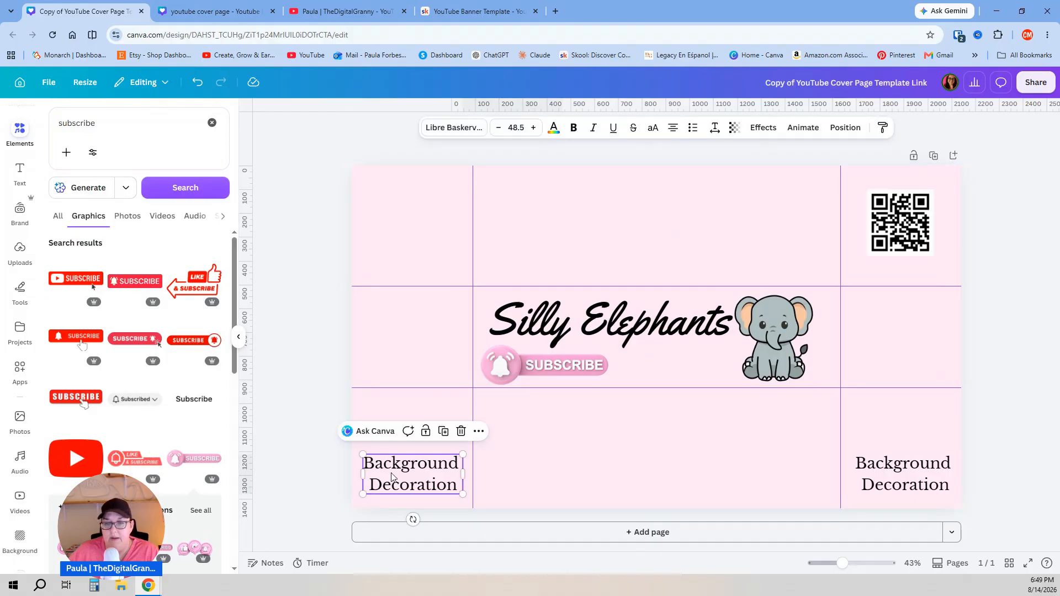
key(Delete)
click(892, 476)
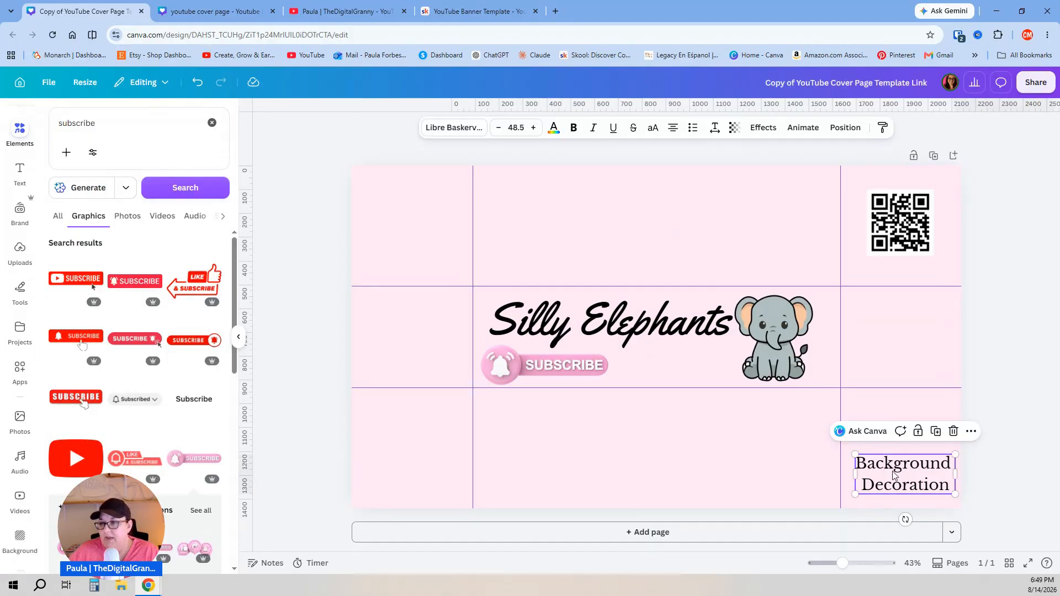
key(Delete)
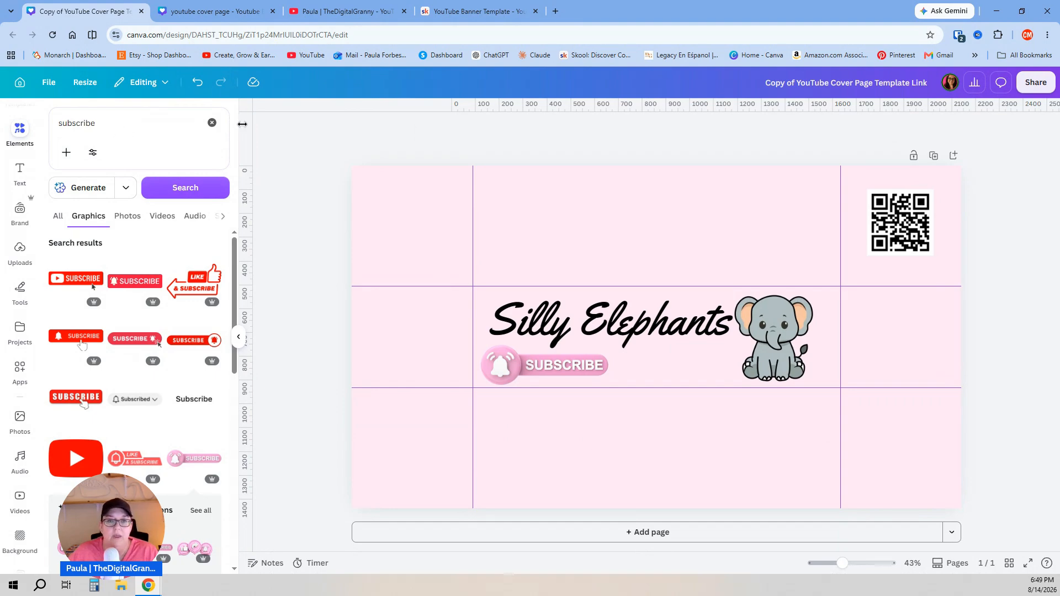
Search the elements library for "africa scenery" and show all of the photo results
click(212, 123)
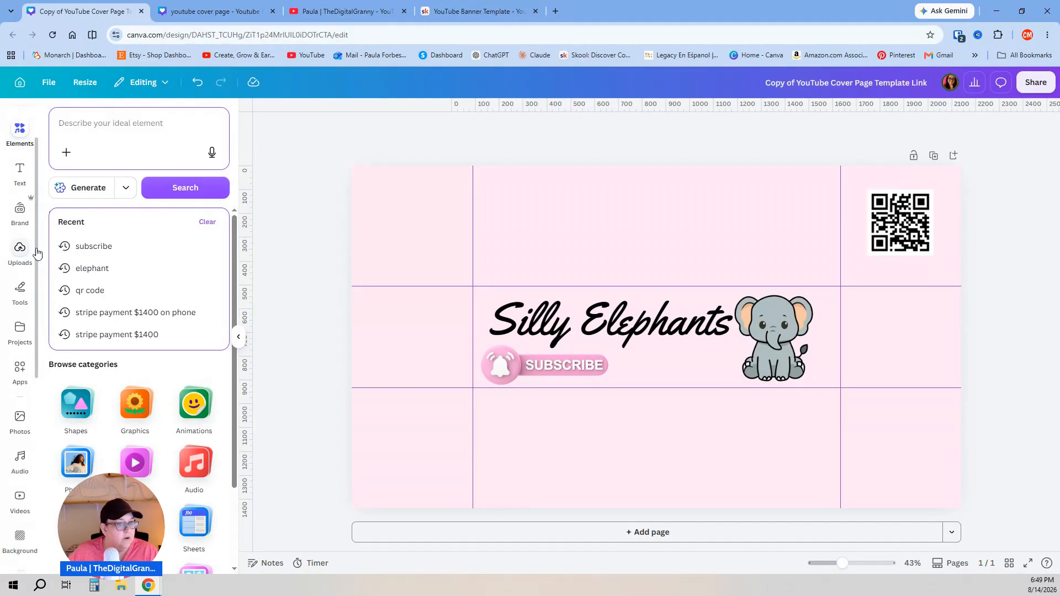
click(20, 131)
click(146, 124)
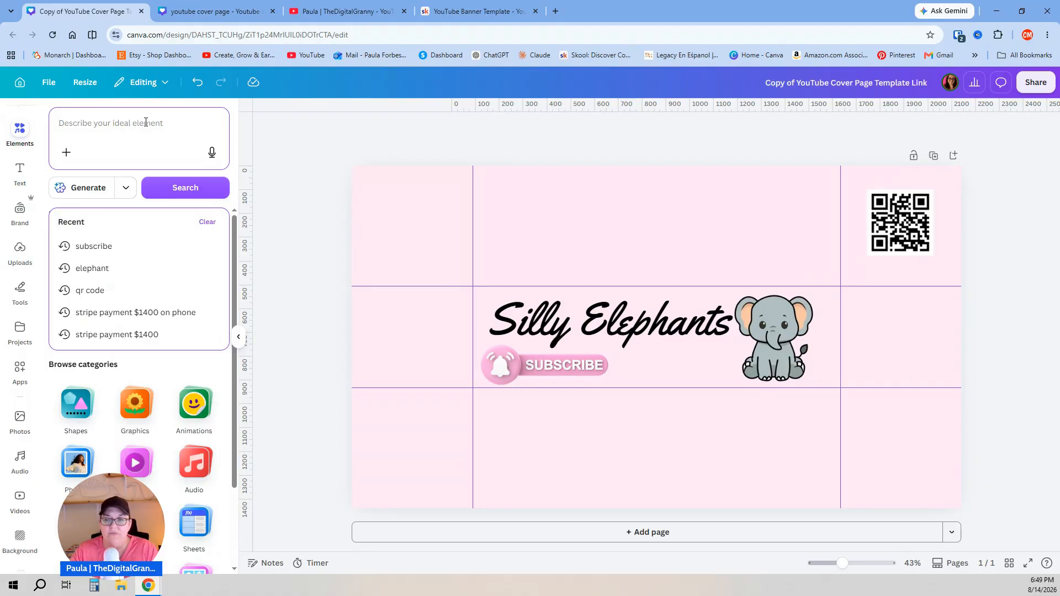
text(africa)
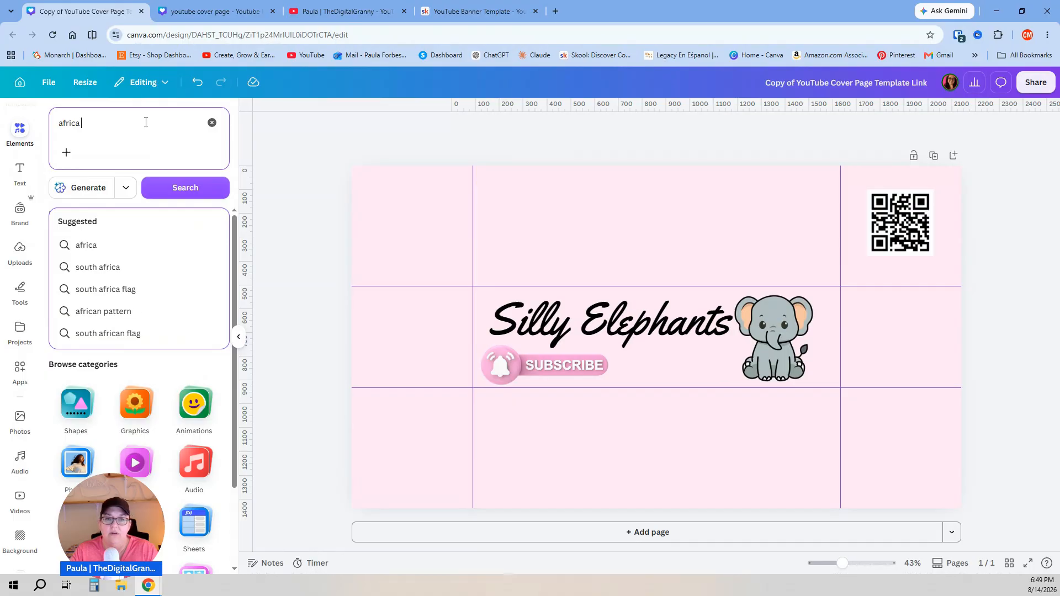
text( backg)
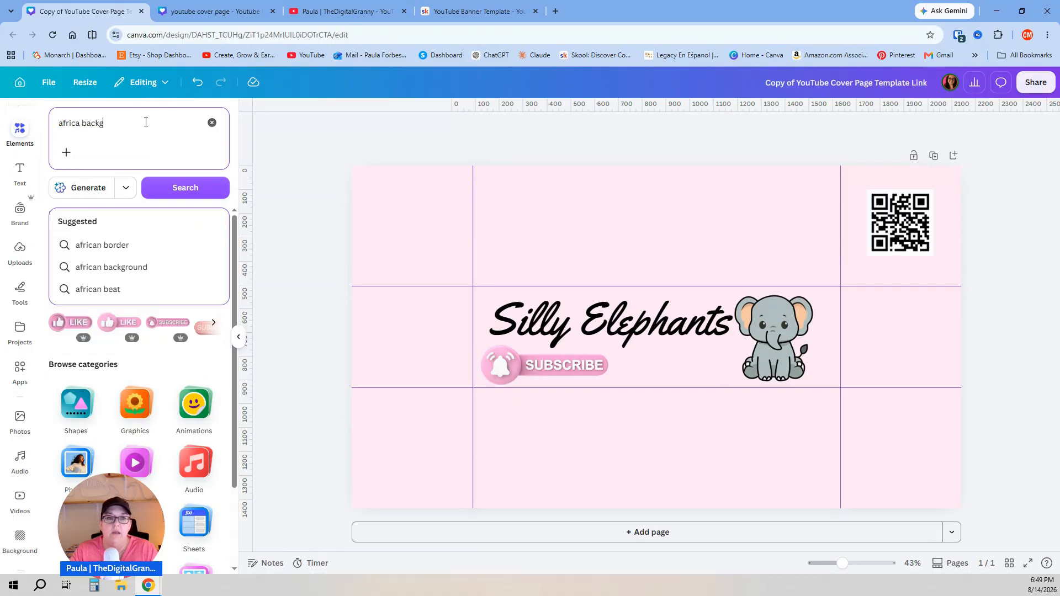
key(BackSpace)
key(BackSpace)
key(BackSpace)
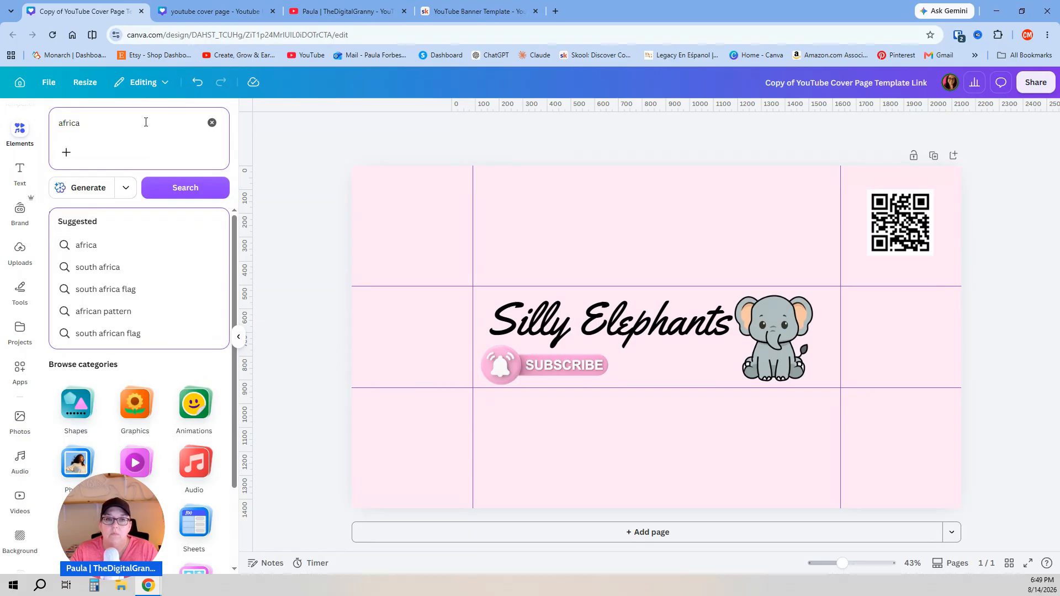
text(scenery)
key(Return)
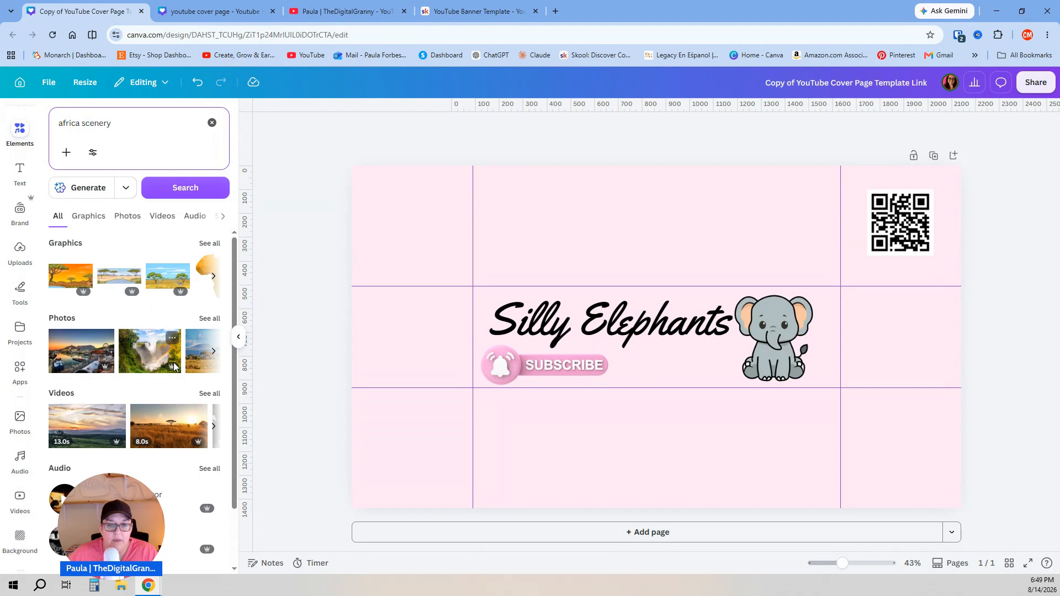
click(206, 319)
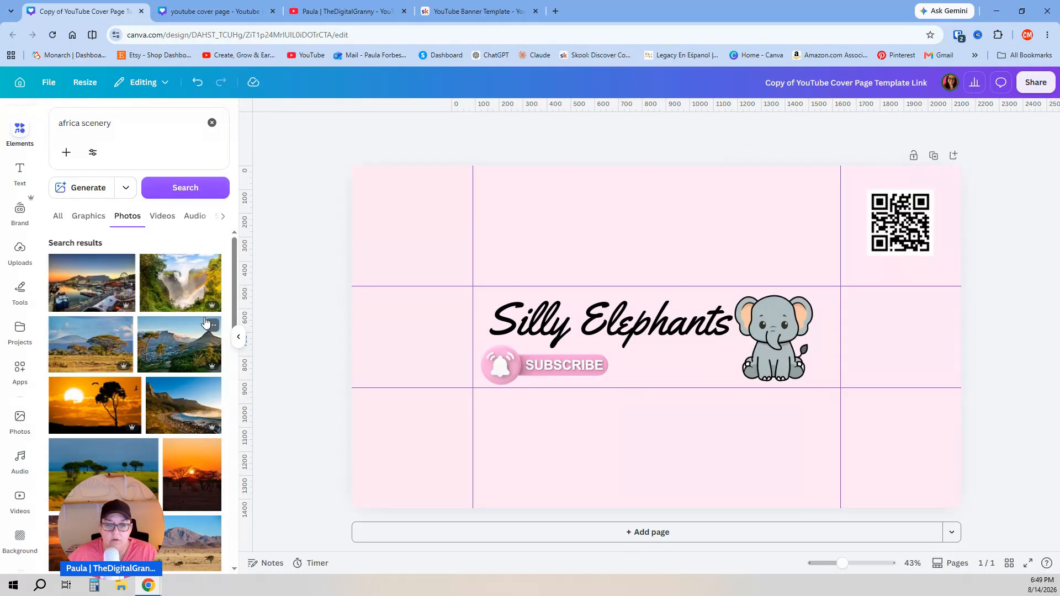
Add the sunset photo of zebras walking past acacia trees and enlarge it from the banner's upper-left corner to cover the whole page
scroll(204, 319, down, 3)
scroll(154, 435, down, 3)
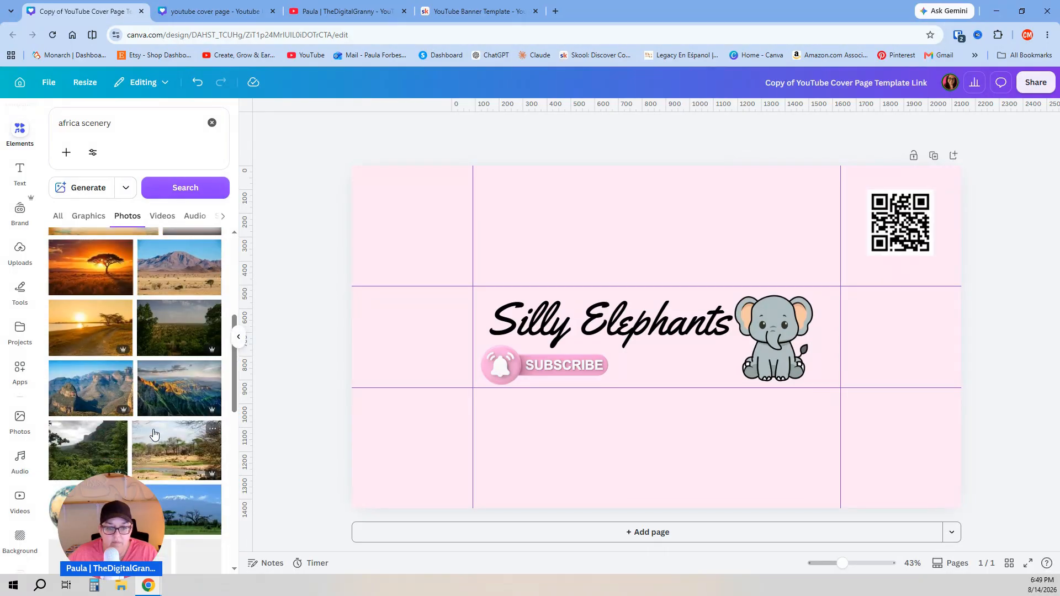
scroll(153, 435, down, 3)
scroll(156, 435, down, 3)
scroll(156, 435, down, 3)
scroll(156, 435, down, 3)
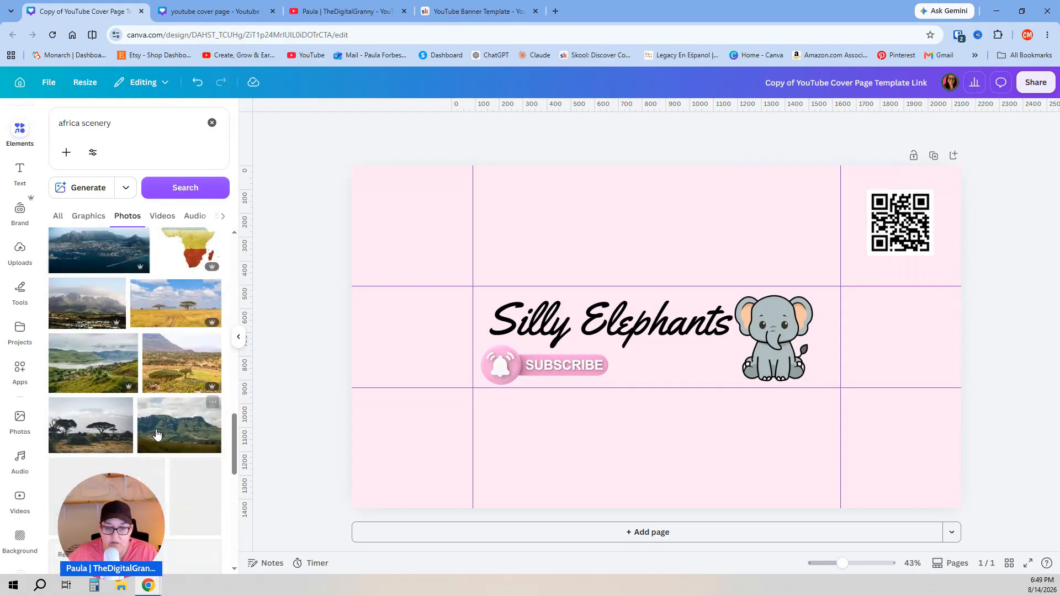
scroll(157, 436, down, 3)
scroll(157, 434, down, 3)
scroll(156, 434, down, 3)
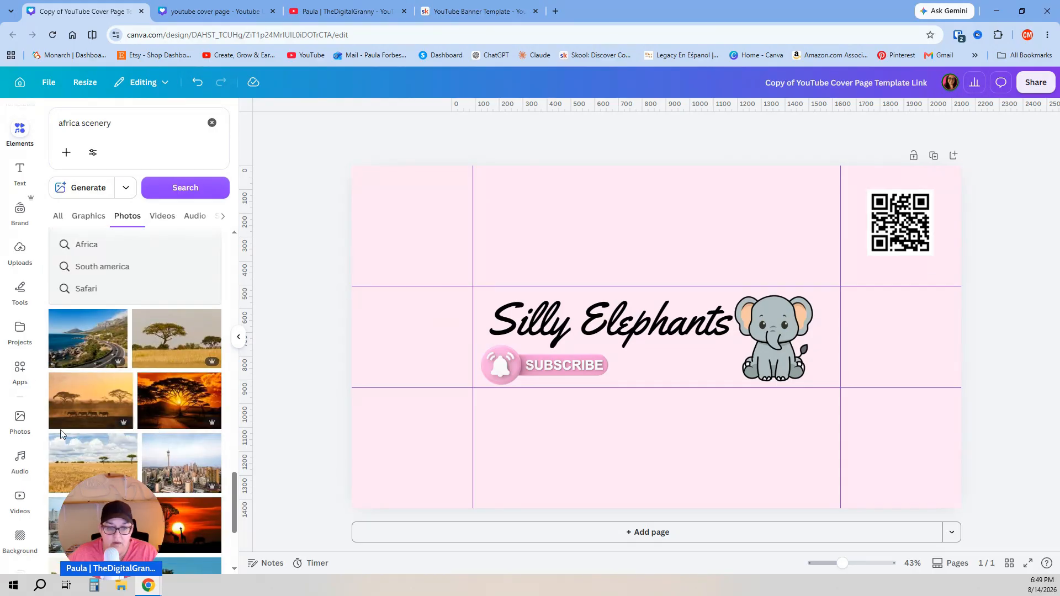
click(89, 419)
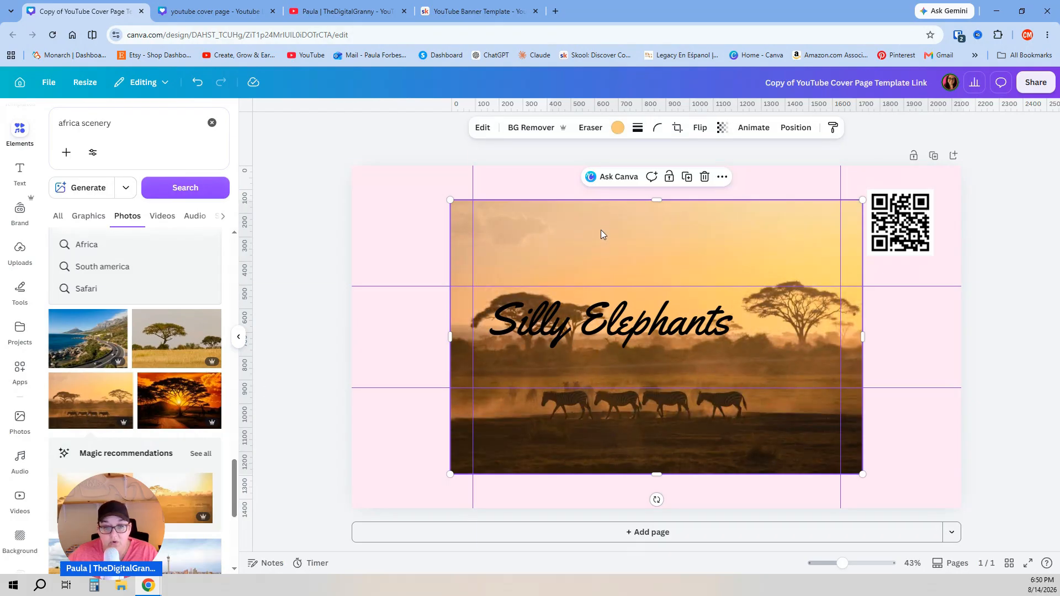
drag(601, 231, 499, 195)
drag(763, 440, 960, 569)
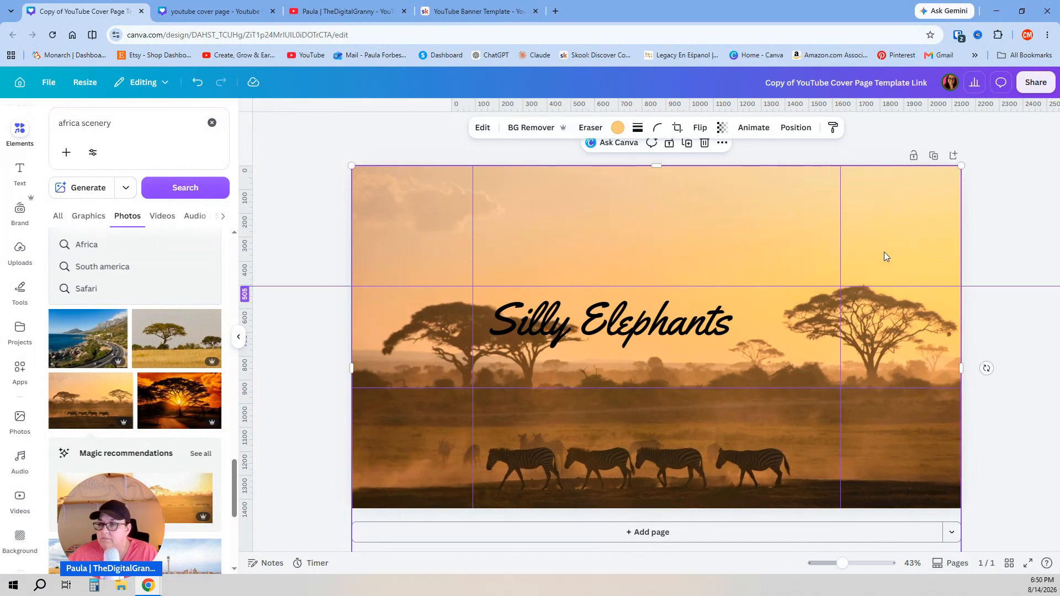
key(Escape)
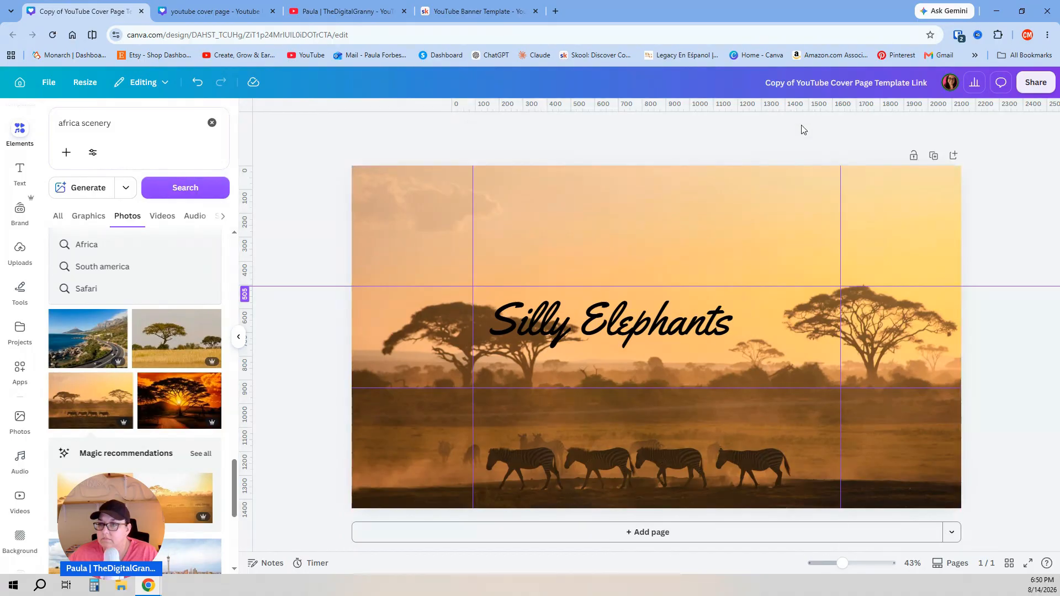
Send the zebra sunset photo backward two layers so it sits behind the subscribe graphic and the elephant
click(823, 198)
click(802, 130)
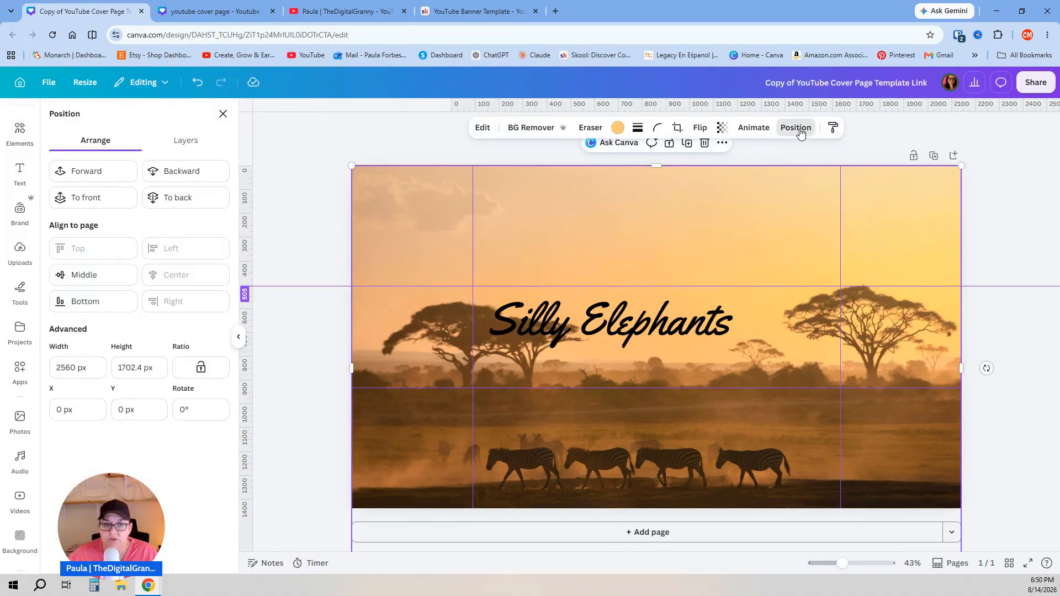
click(193, 175)
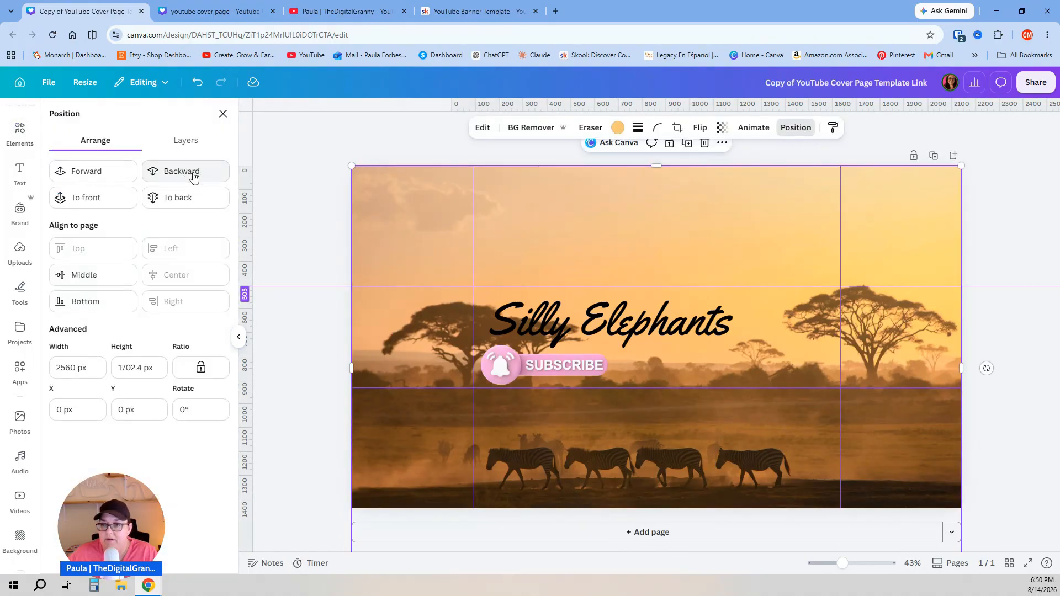
click(194, 182)
Shift the zebra photo down and left to uncover the QR code, and bring the QR code to the front
drag(813, 234, 747, 291)
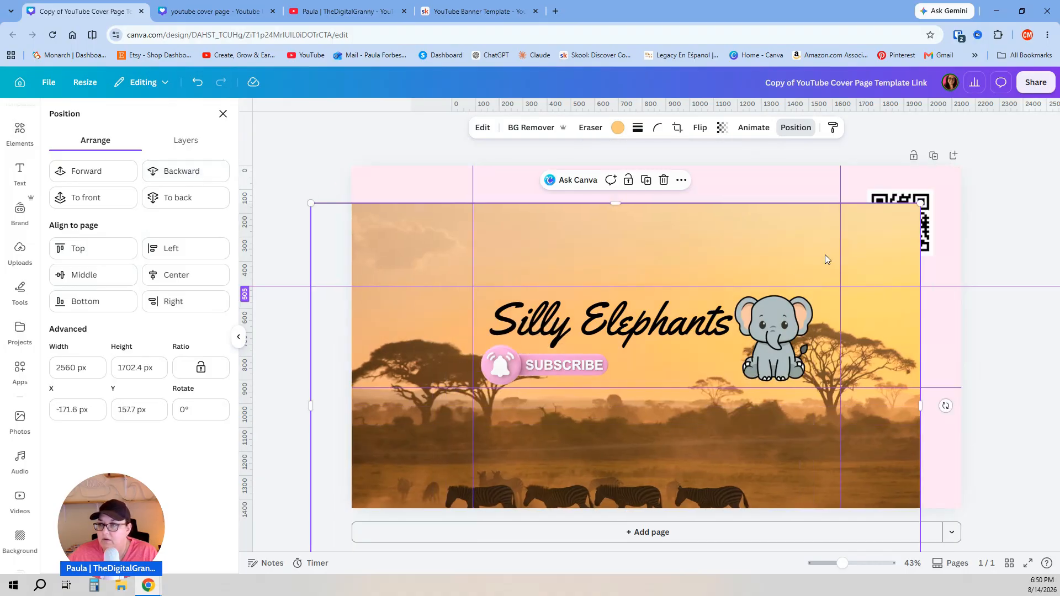
click(931, 209)
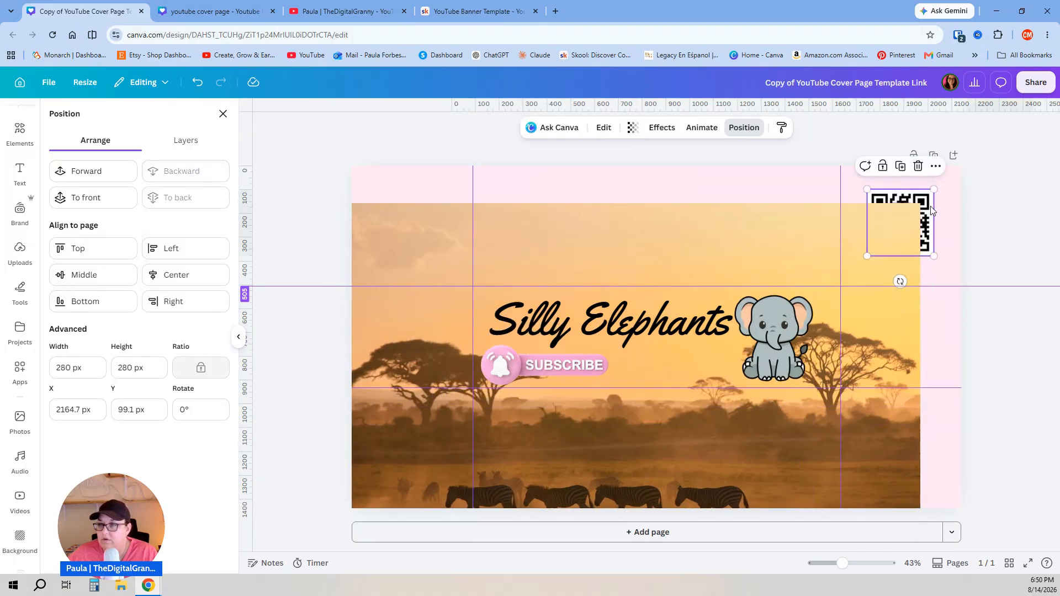
click(743, 128)
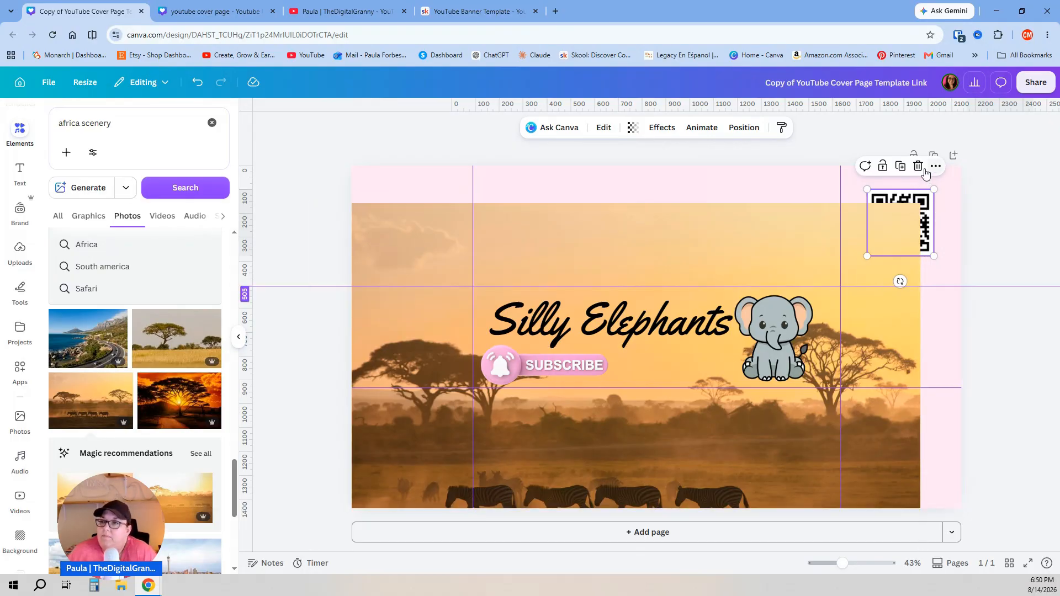
click(738, 129)
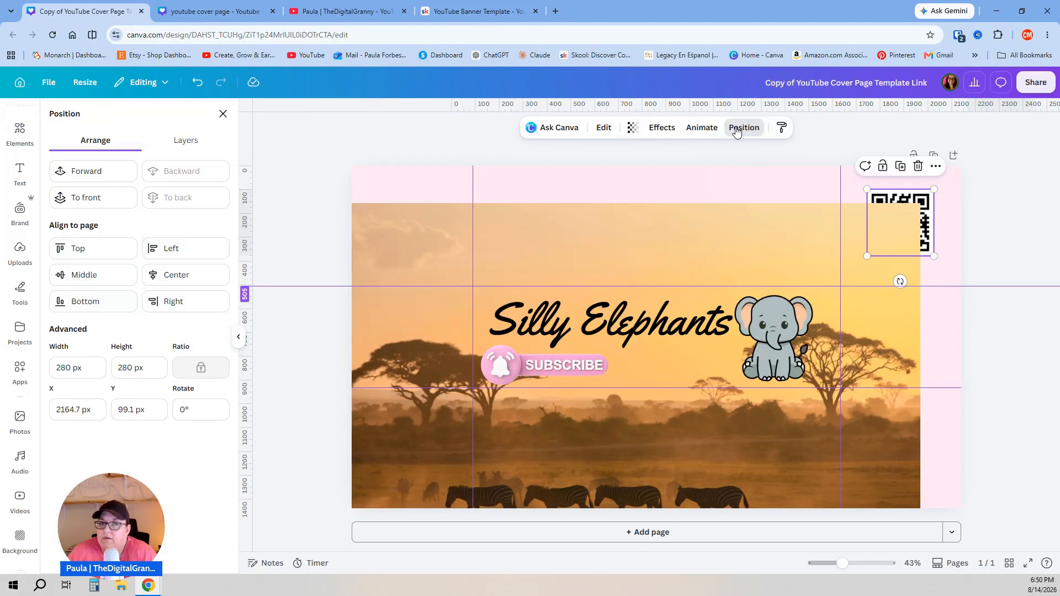
click(89, 199)
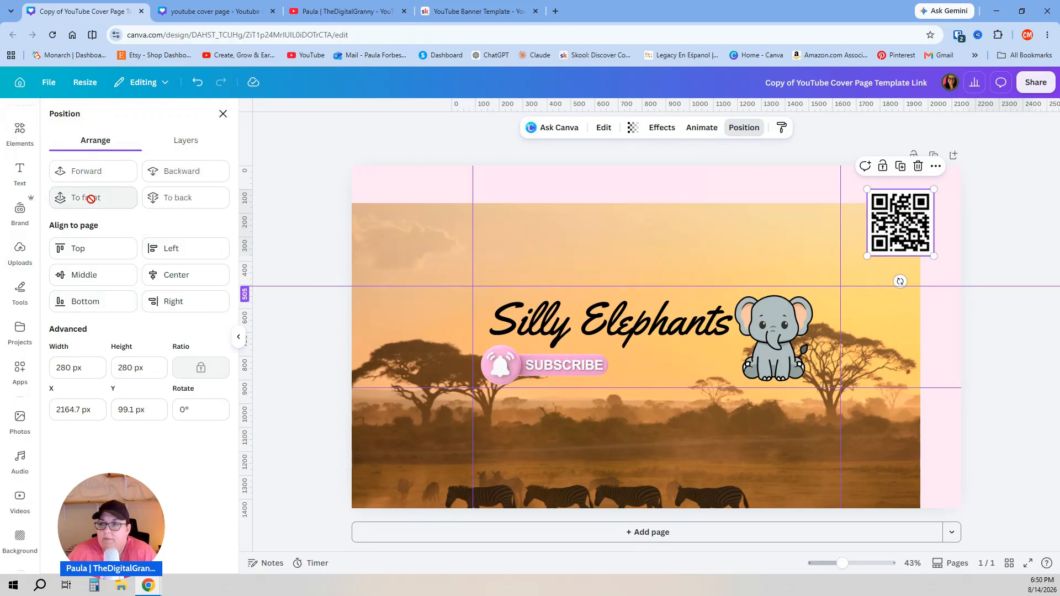
Change the banner's pink page background color to white
click(701, 177)
click(642, 127)
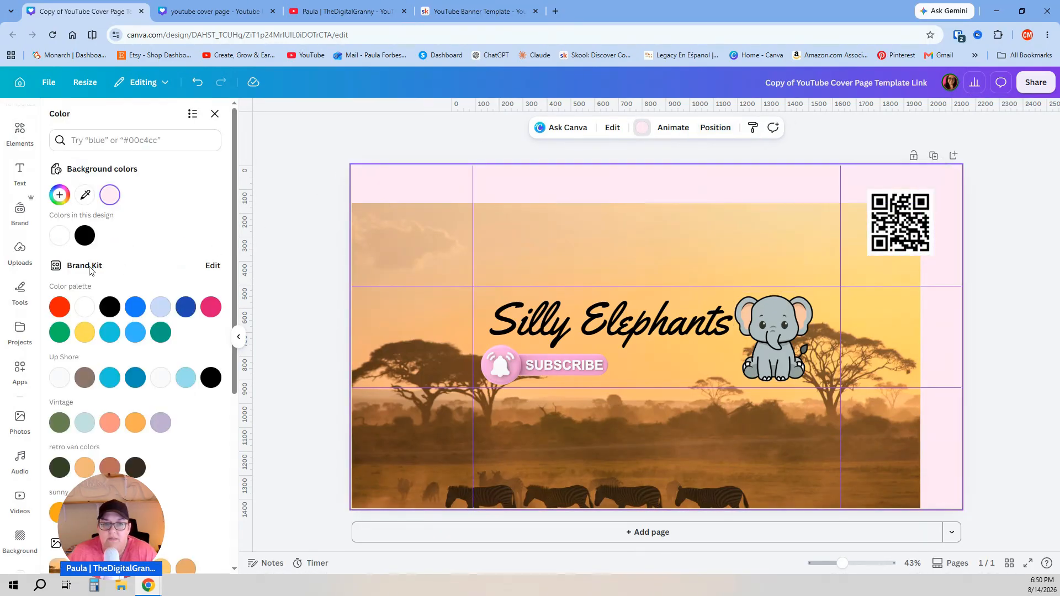
click(85, 307)
Realign the zebra photo with the banner's upper-left corner and crop its lower edge to the bottom of the page
drag(778, 256, 818, 218)
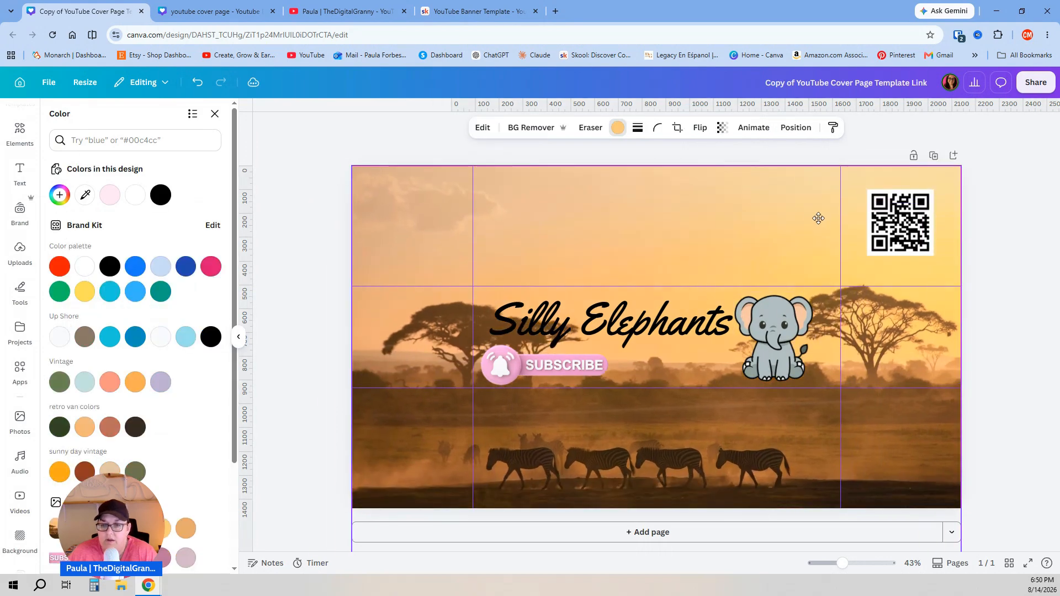
scroll(1051, 394, down, 1)
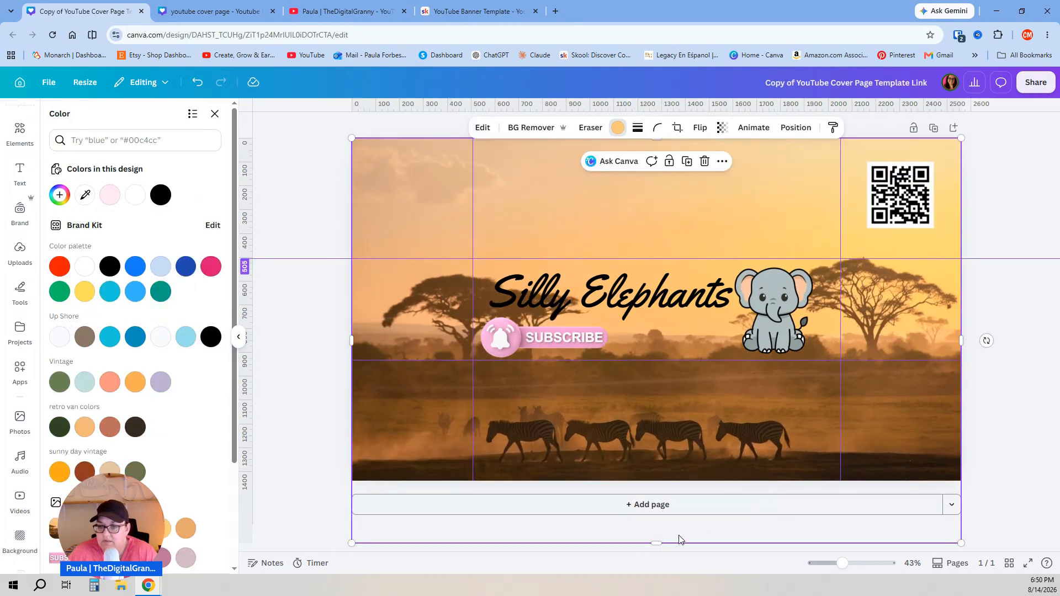
drag(657, 545, 662, 510)
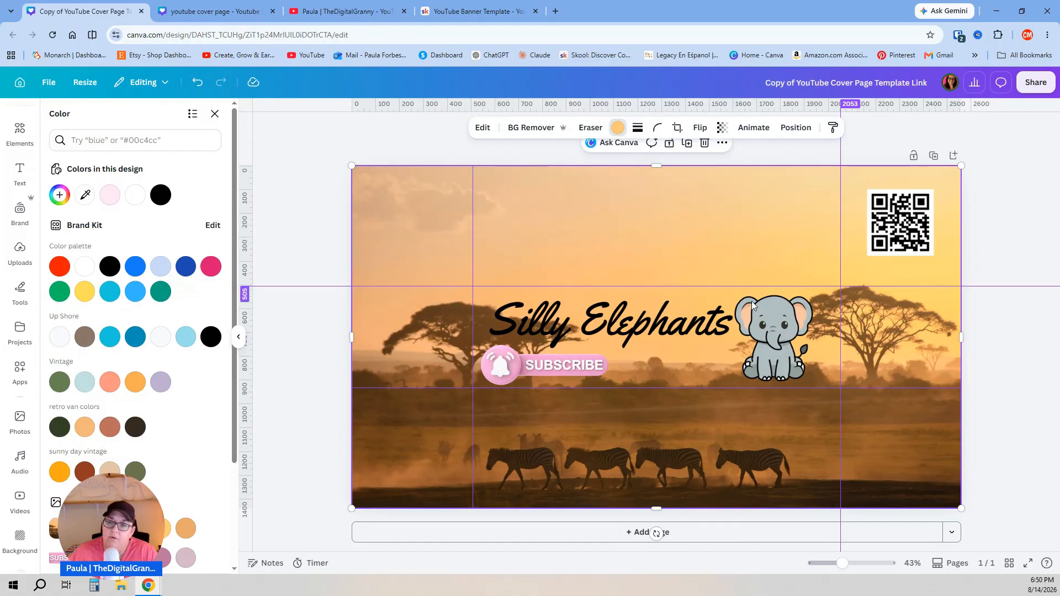
click(656, 331)
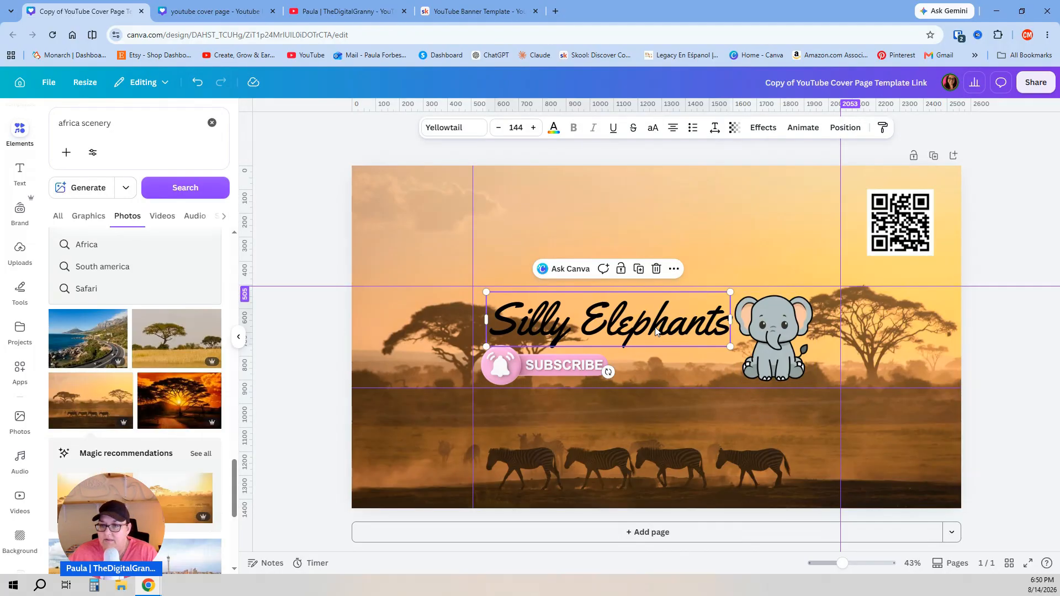
click(568, 371)
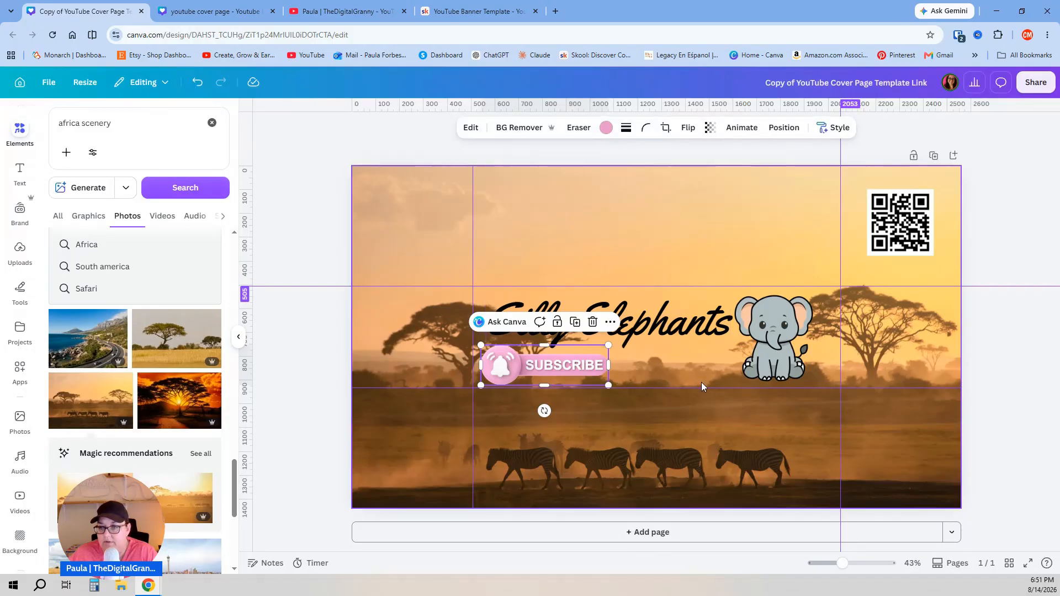
click(646, 237)
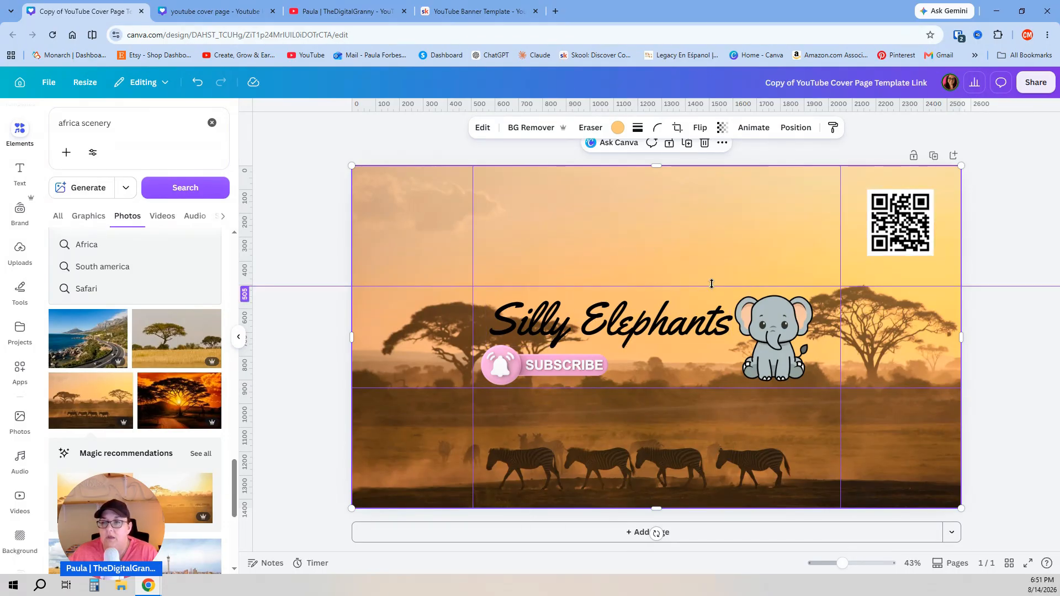
drag(700, 260, 695, 192)
drag(704, 260, 701, 260)
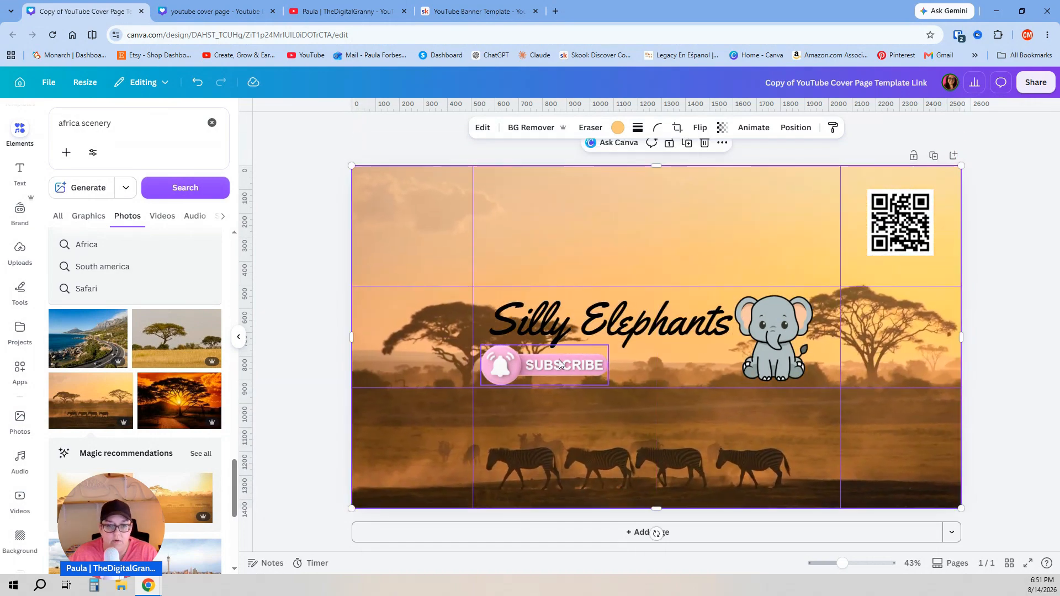
Delete the zebra sunset photo from the banner
key(Escape)
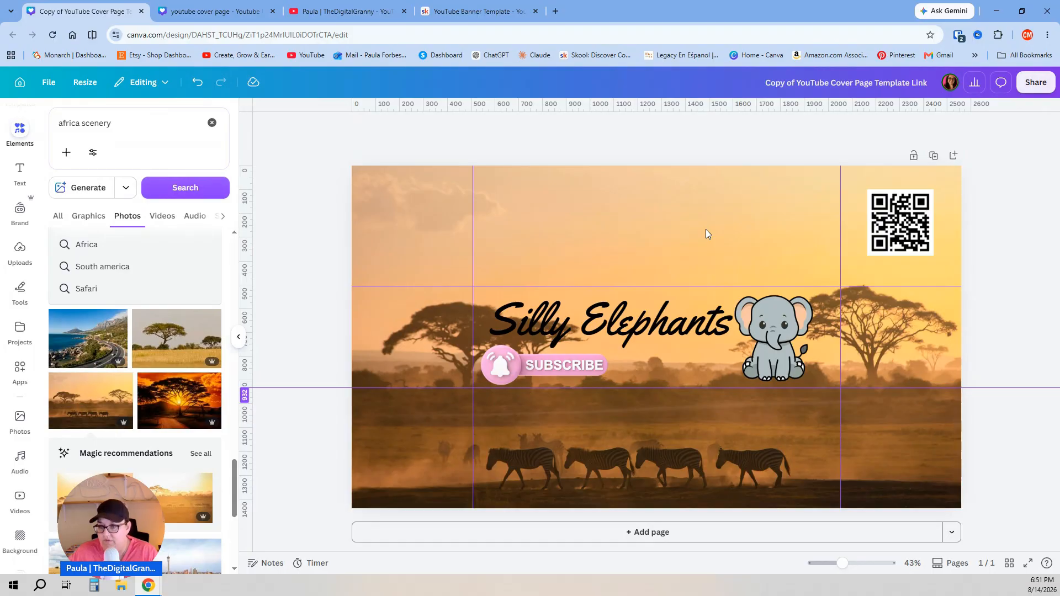
click(649, 222)
key(Delete)
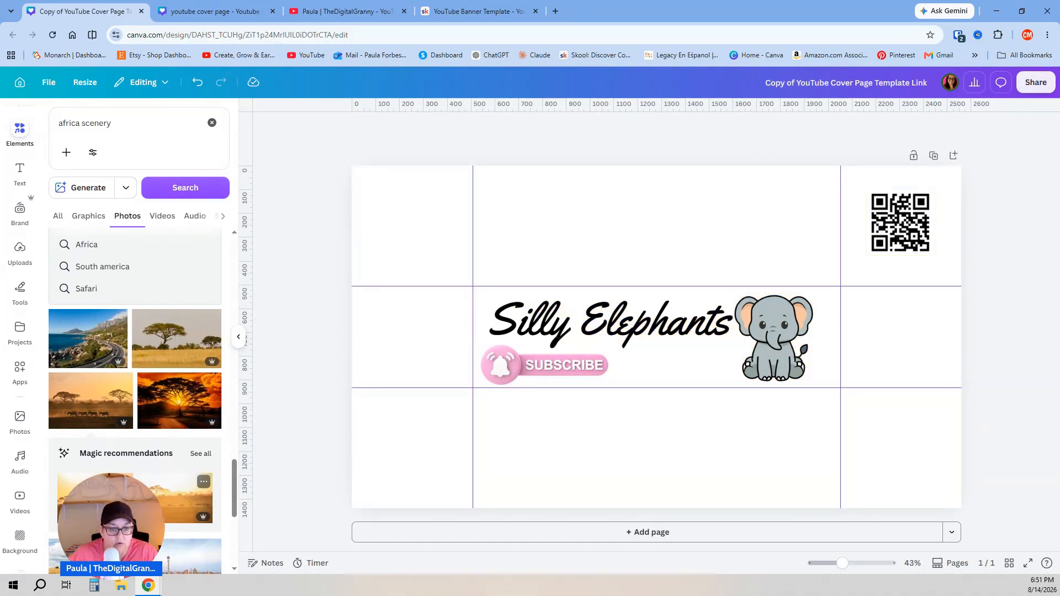
Extend the photo search to "africa scenery elephant"
scroll(138, 419, down, 2)
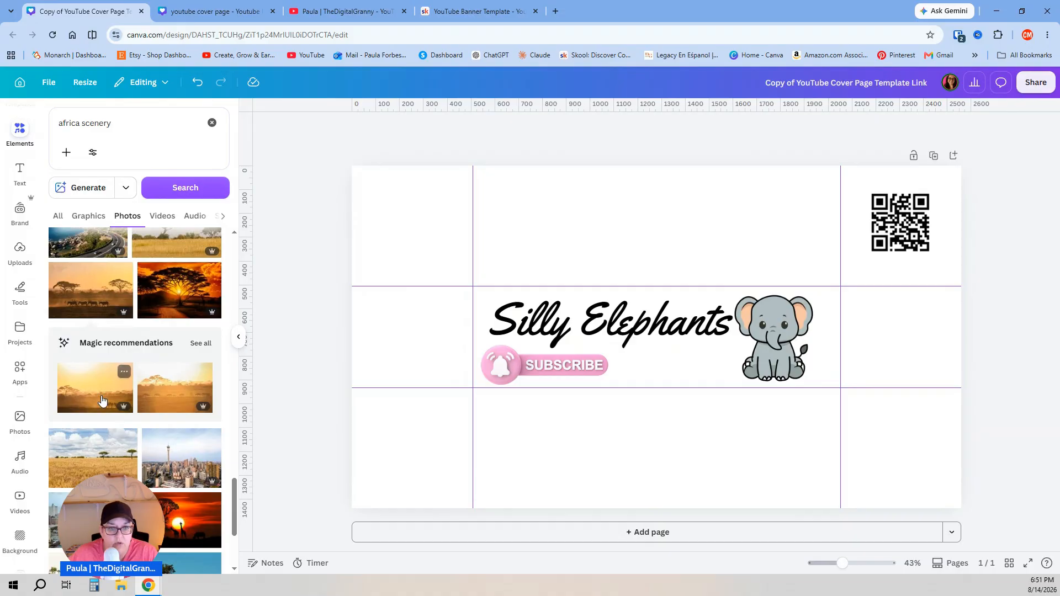
click(168, 153)
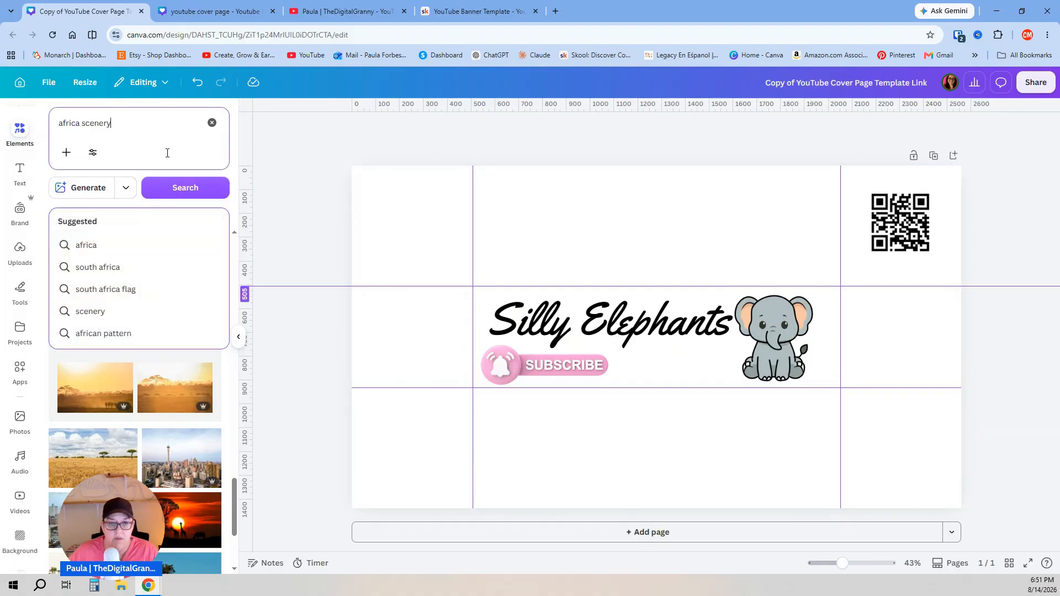
text(elephant)
key(Return)
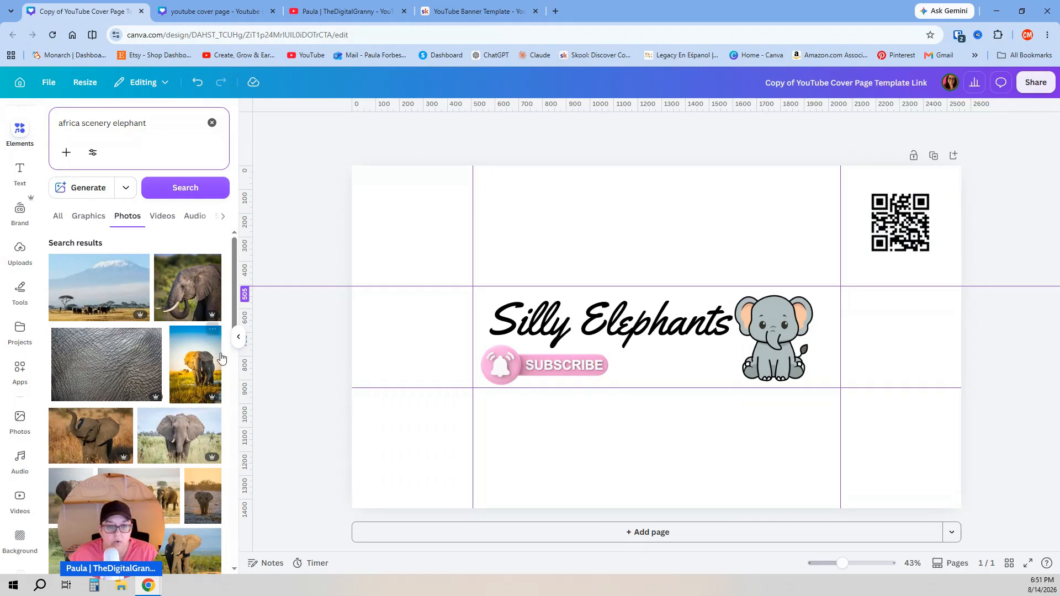
Try the photo of elephants below a snow-capped mountain on the banner, and delete it again
click(114, 295)
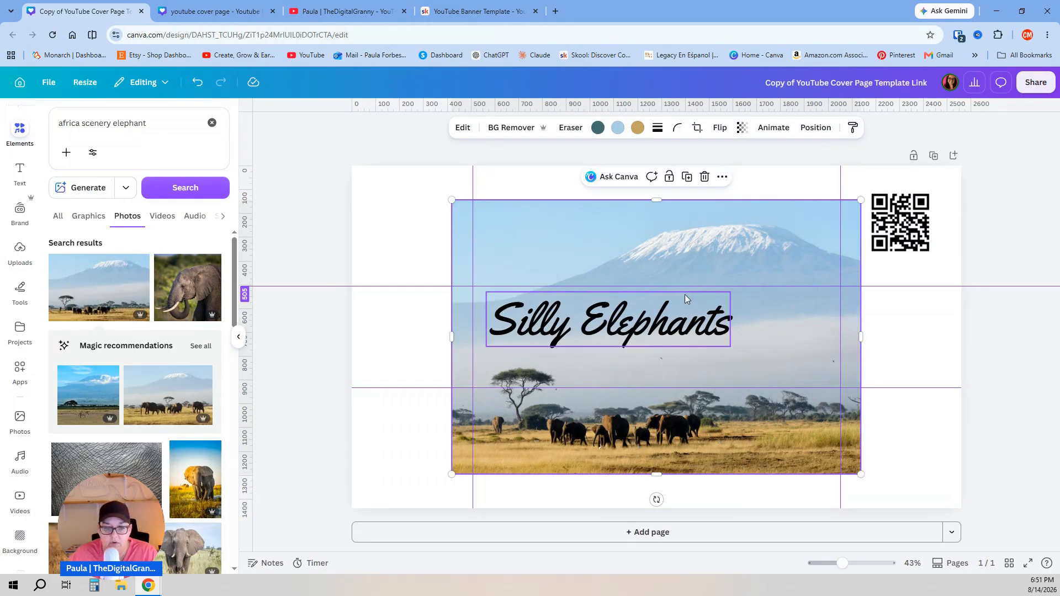
click(704, 177)
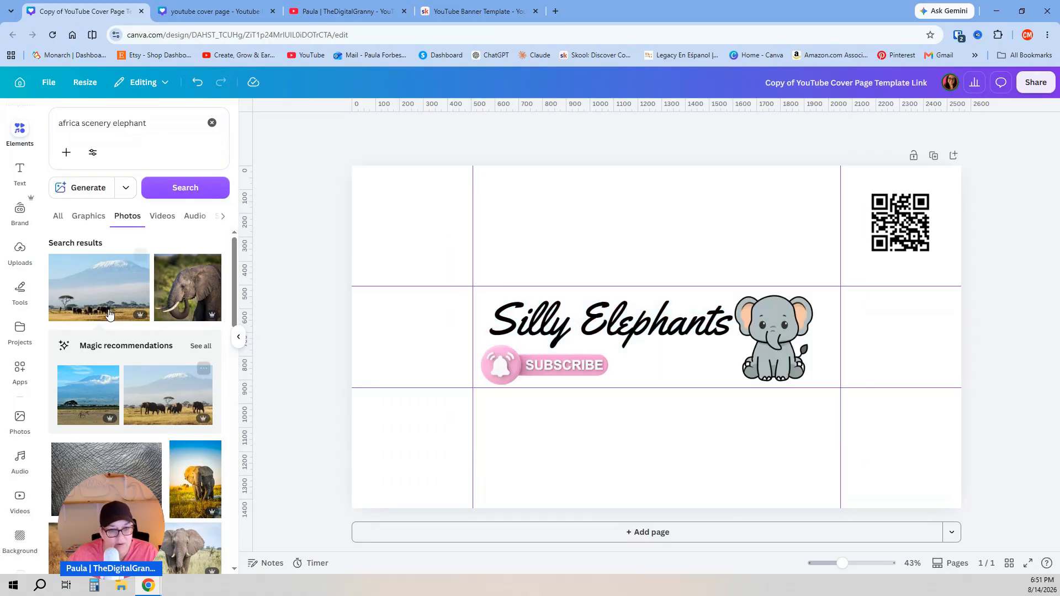
Add the photo of the elephant herd standing on dry grassland to the banner and align it with the page's upper-left corner
scroll(149, 491, down, 1)
scroll(150, 492, down, 10)
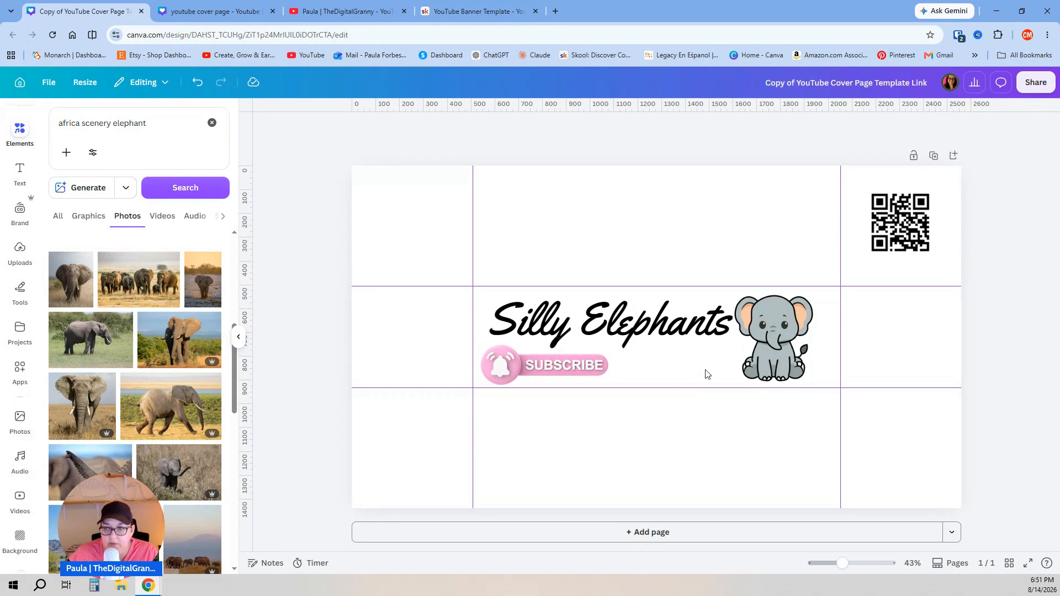
click(780, 349)
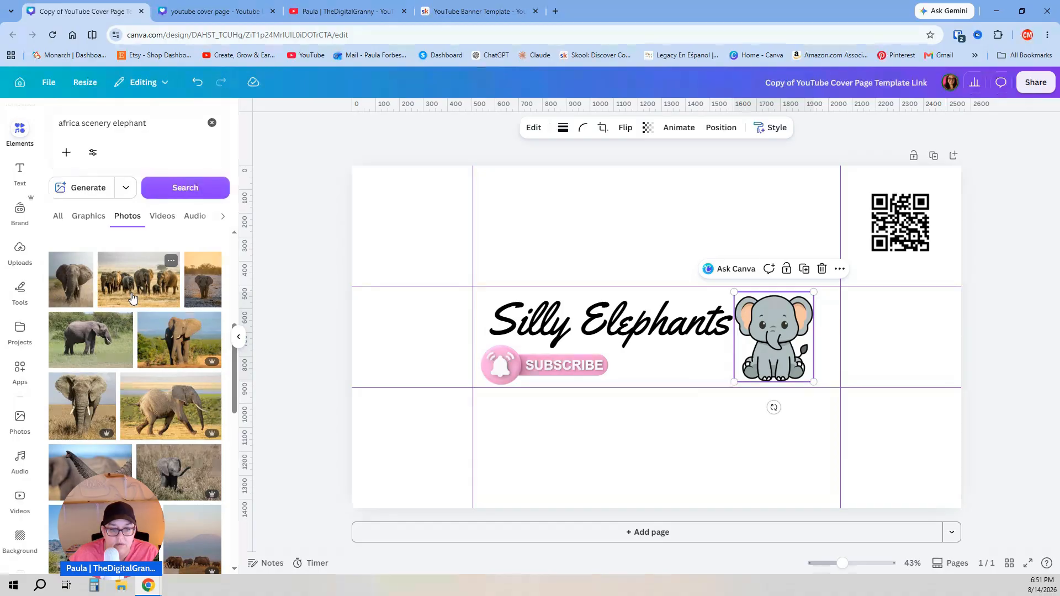
scroll(133, 301, down, 2)
scroll(97, 467, down, 1)
scroll(97, 467, down, 4)
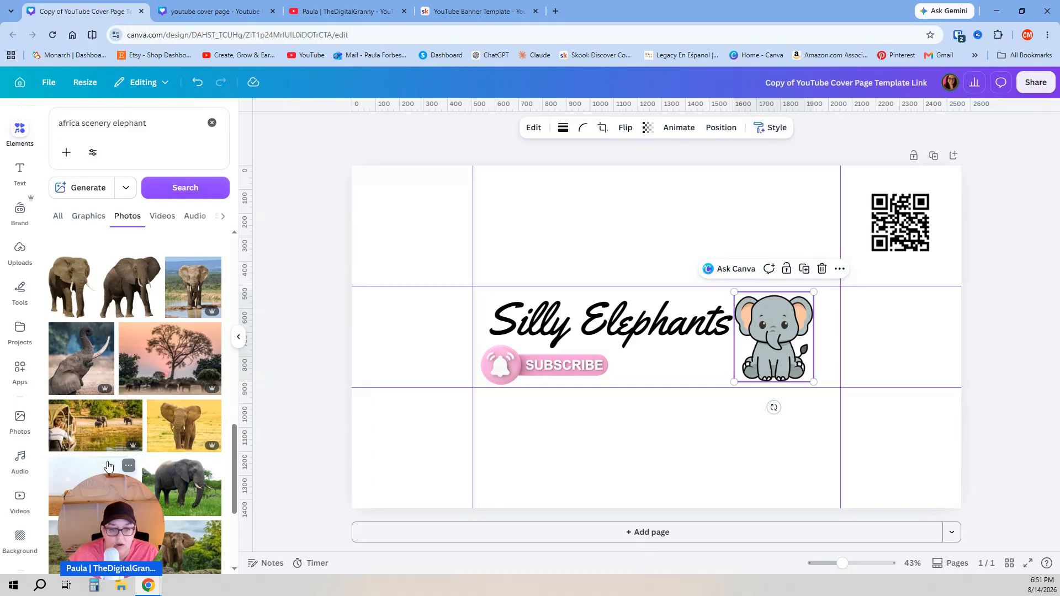
scroll(111, 468, down, 5)
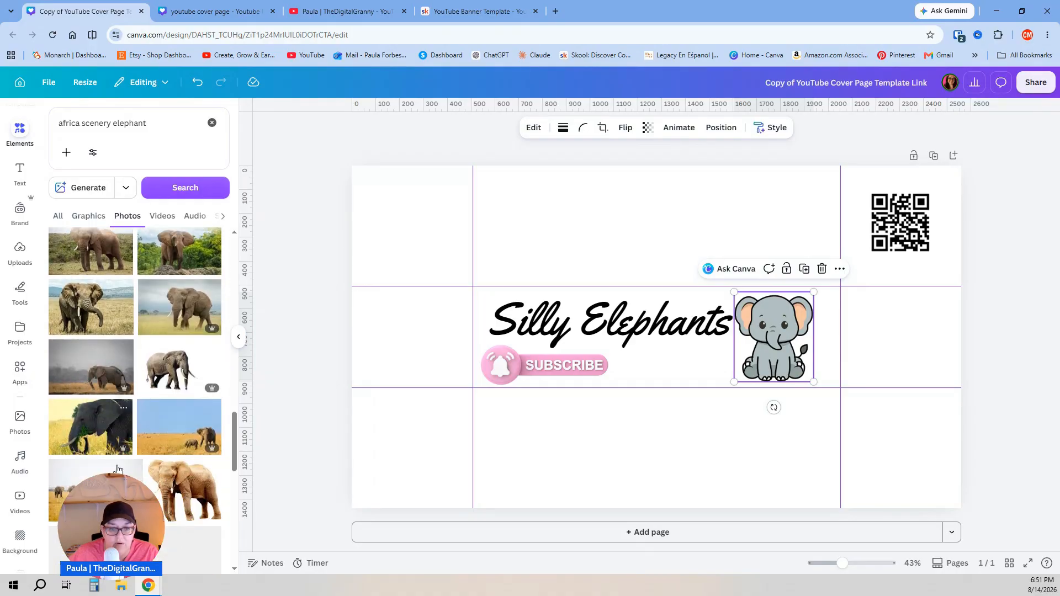
scroll(117, 468, down, 1)
scroll(154, 446, up, 3)
scroll(154, 447, up, 5)
scroll(154, 447, up, 3)
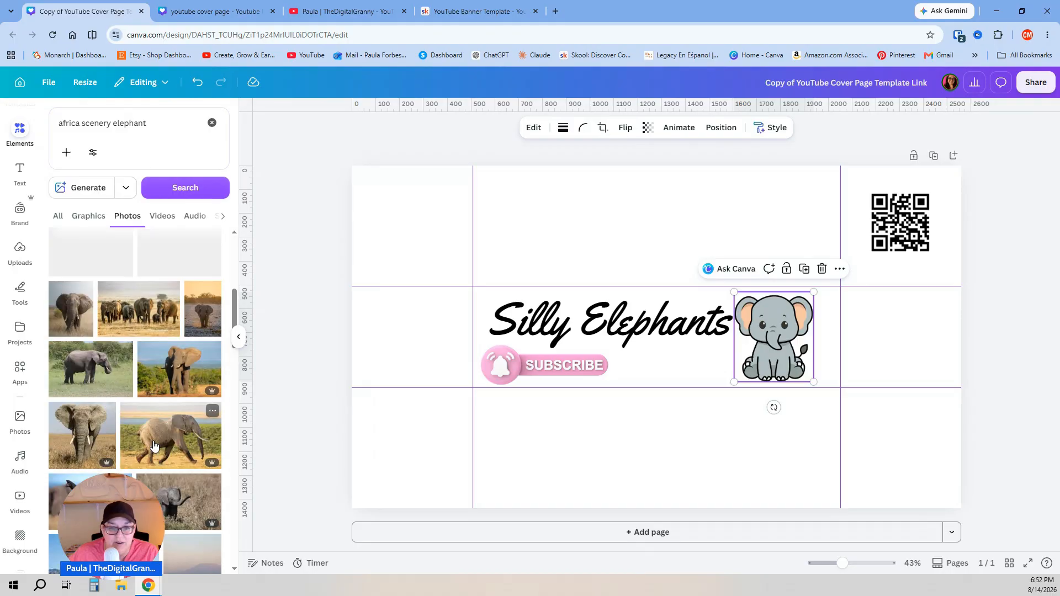
click(129, 323)
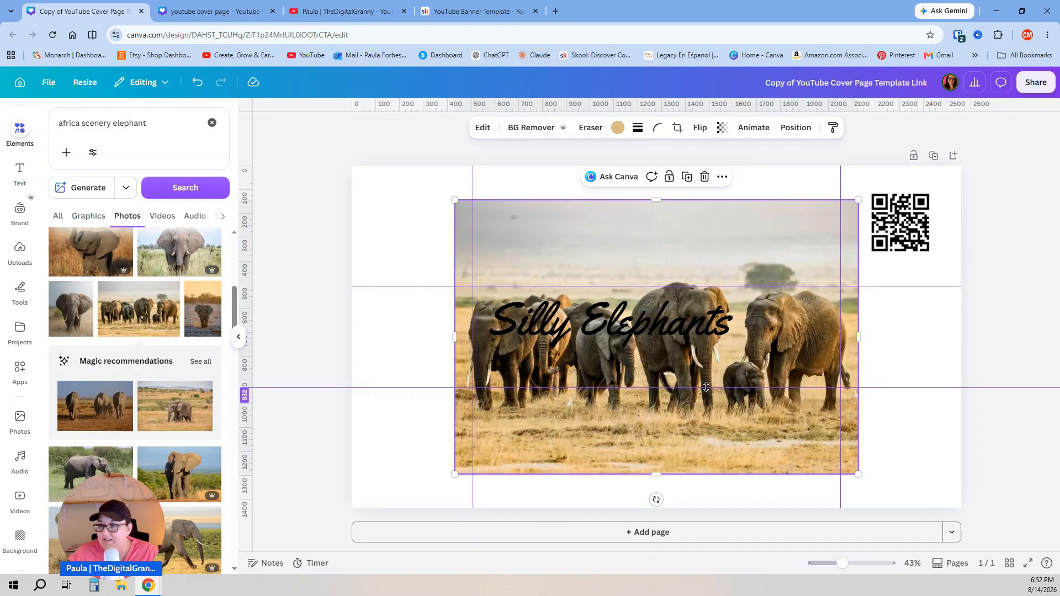
drag(706, 262, 603, 227)
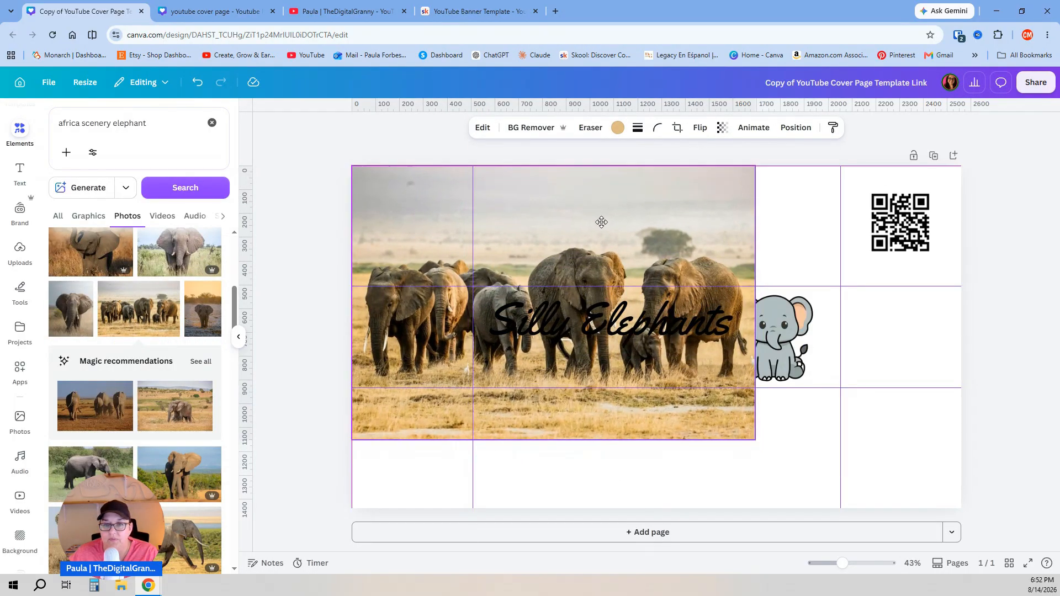
Delete the cartoon elephant graphic beside the "Silly Elephants" title
click(802, 337)
key(Delete)
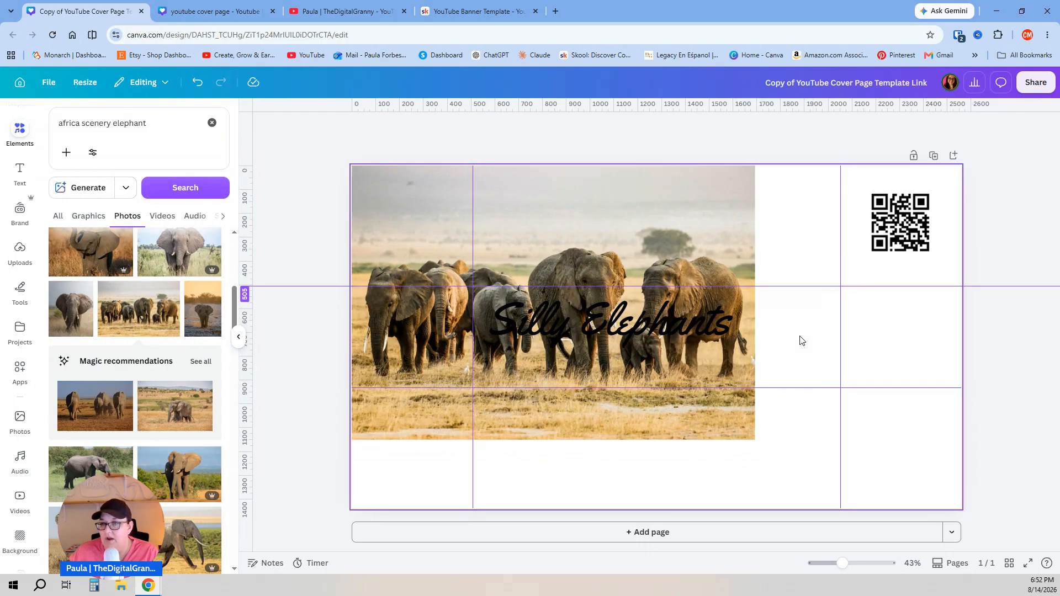
Enlarge the elephant herd photo proportionally from its lower-right corner to the full page width of 2560 px, covering the banner
click(752, 439)
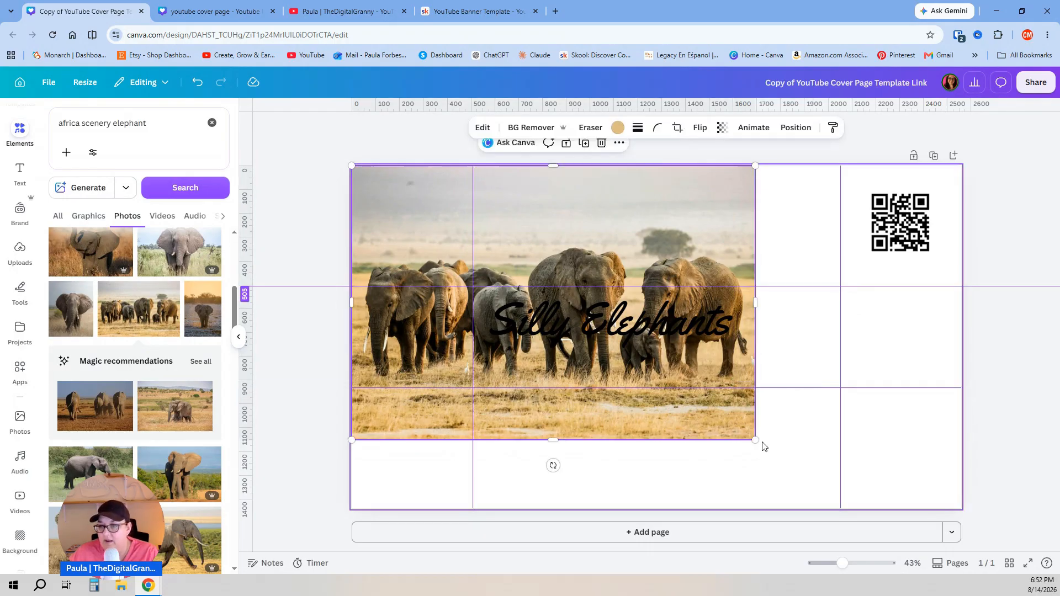
drag(755, 440, 969, 574)
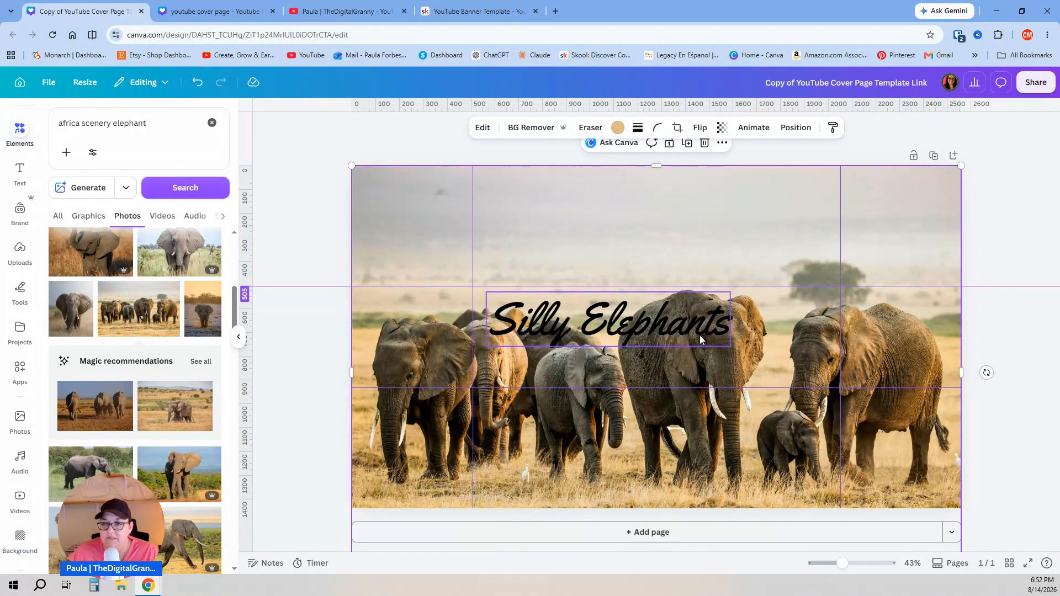
mouse_move(754, 360)
mouse_down()
mouse_move(754, 387)
mouse_move(757, 284)
mouse_move(757, 400)
mouse_move(757, 294)
mouse_move(757, 363)
mouse_up()
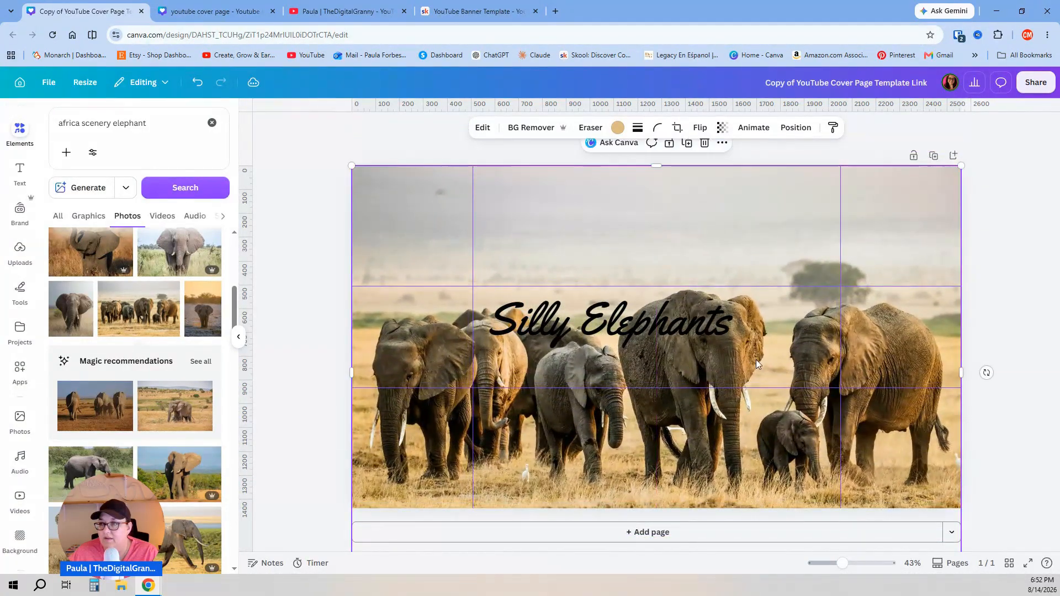
click(307, 229)
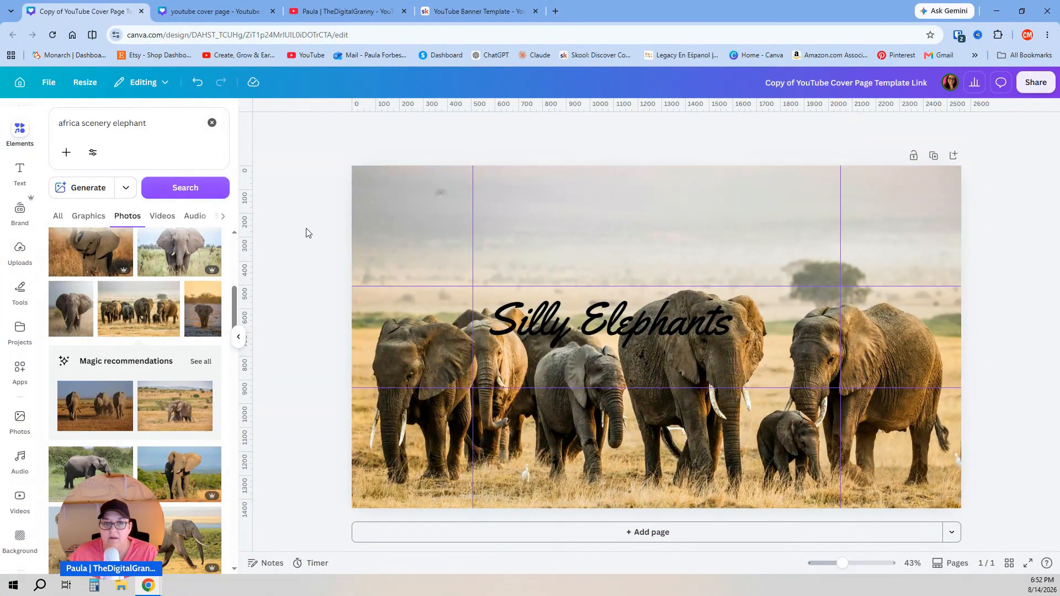
Send the elephant herd photo backward behind the subscribe graphic and the QR code
click(757, 230)
click(798, 128)
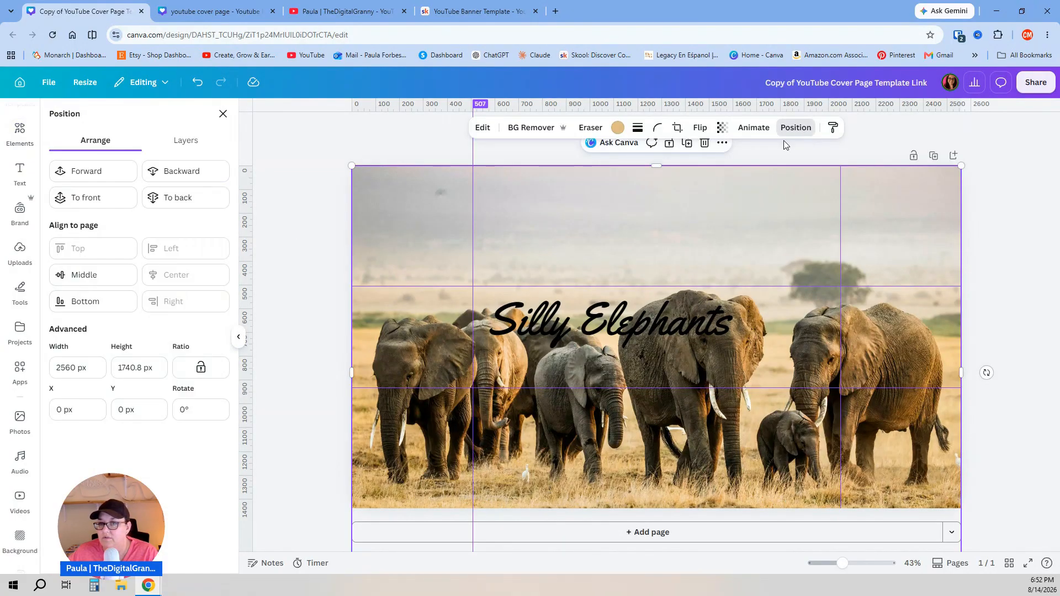
click(198, 184)
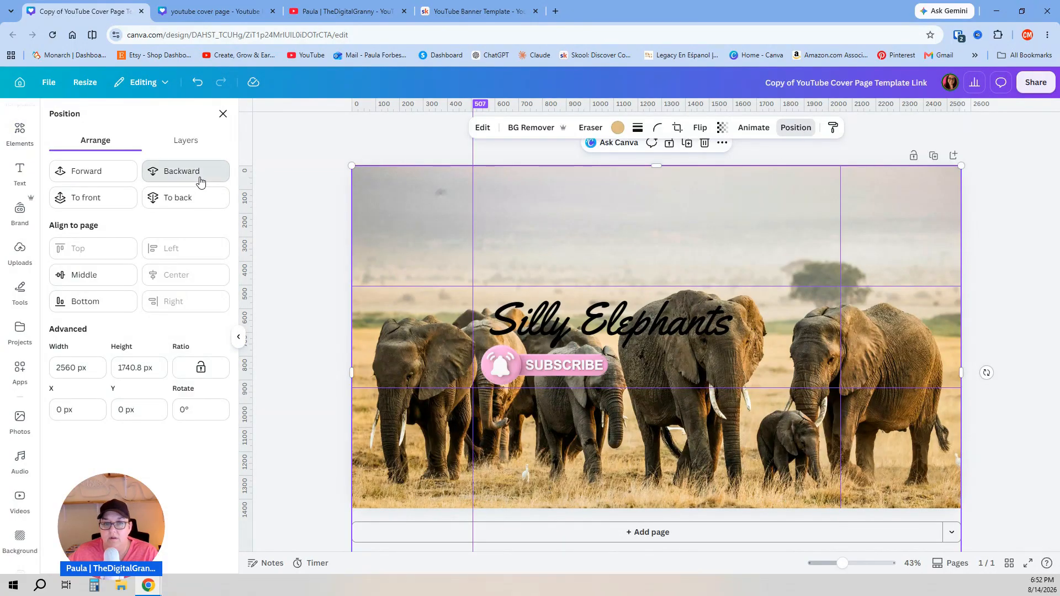
click(199, 182)
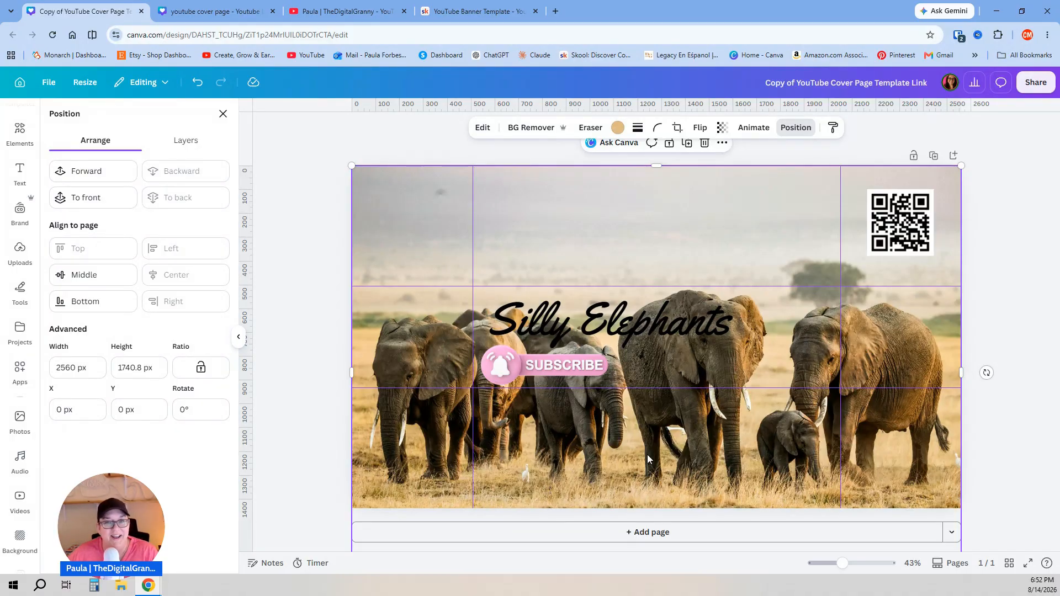
click(574, 369)
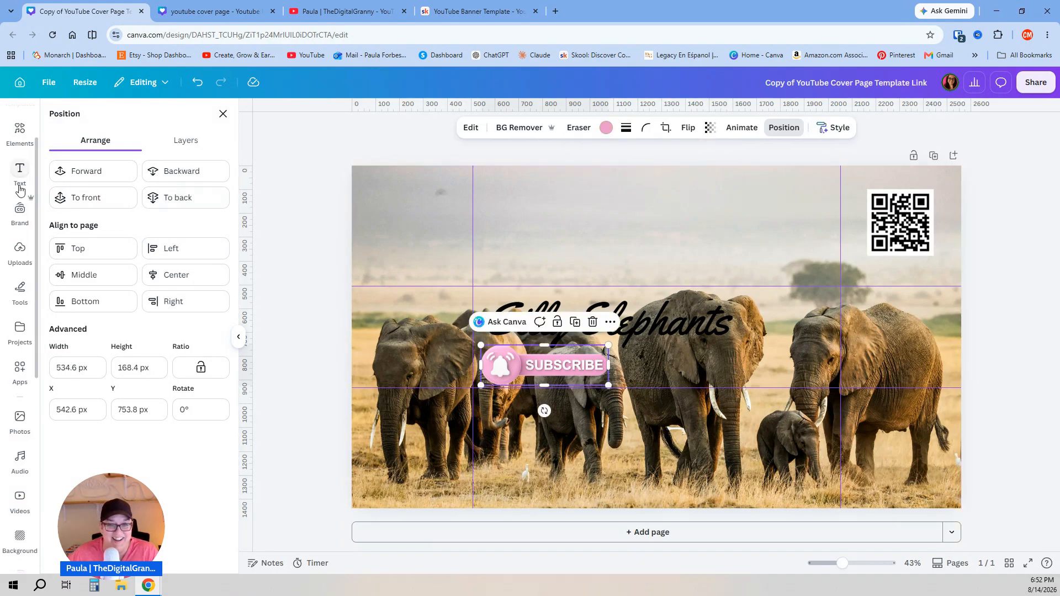
click(20, 133)
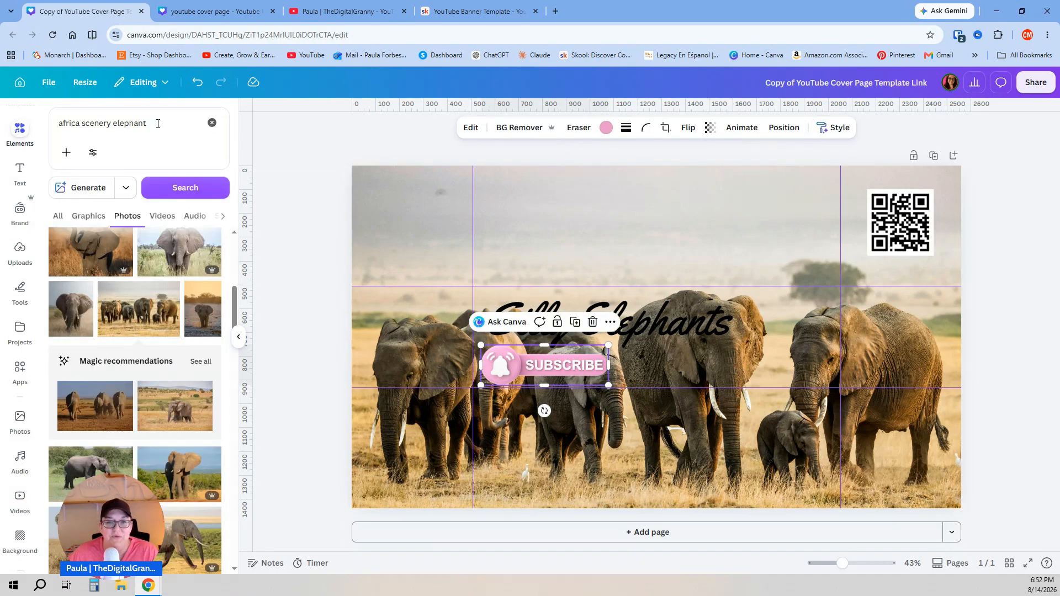
click(158, 124)
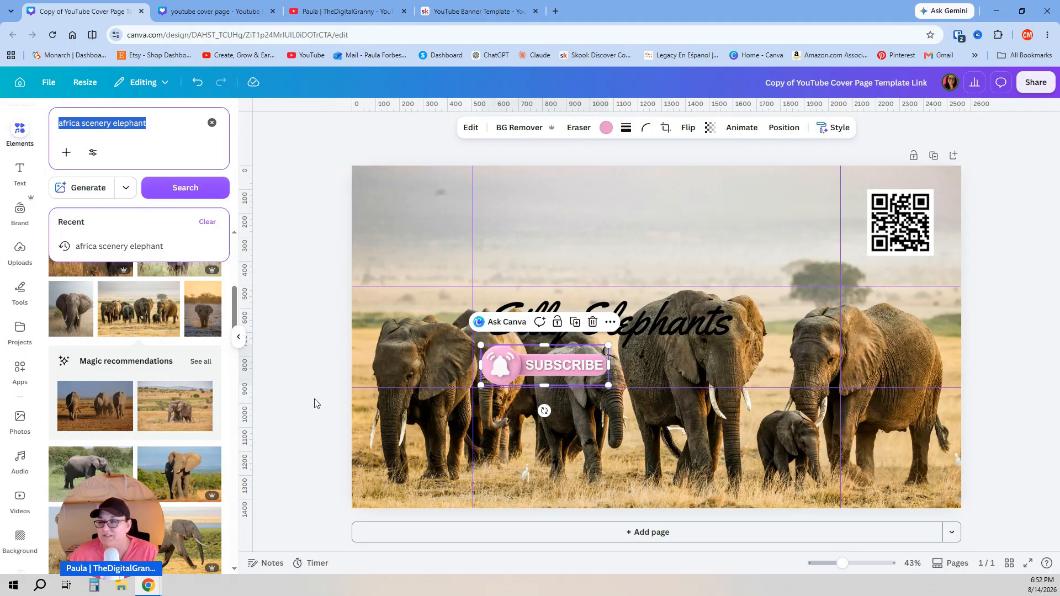
Change the text color of the "Silly Elephants" title to white
click(700, 310)
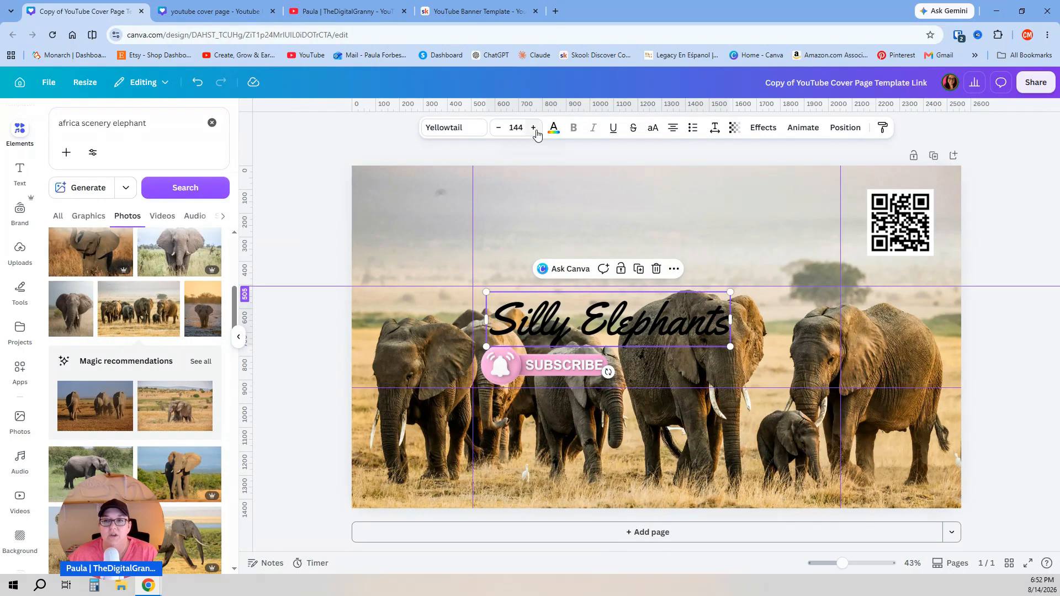
click(554, 128)
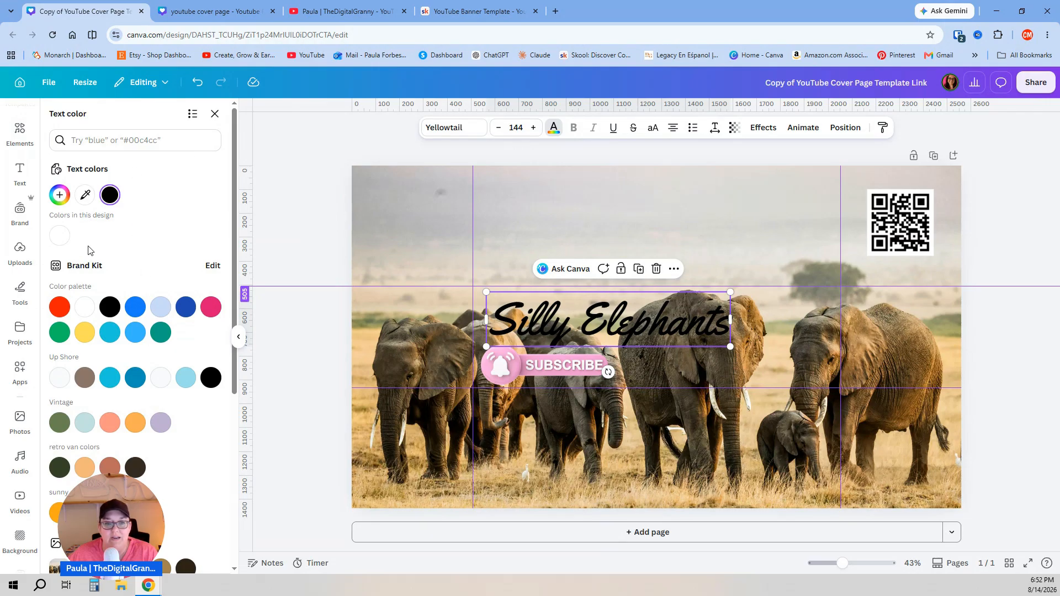
click(60, 236)
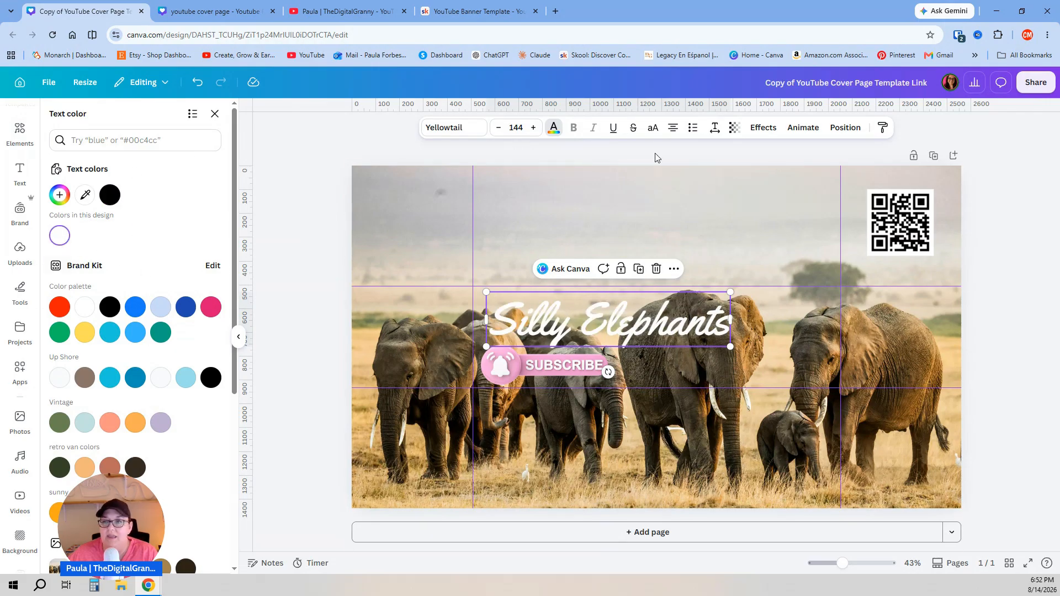
Apply the Outline text effect to the "Silly Elephants" title and set the outline color to black
click(763, 128)
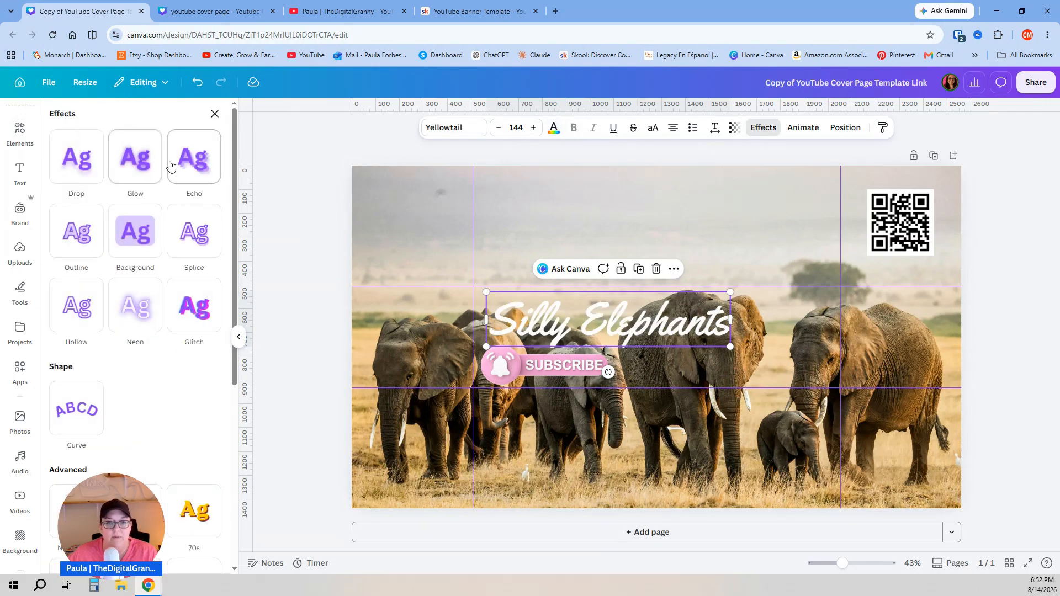
click(82, 236)
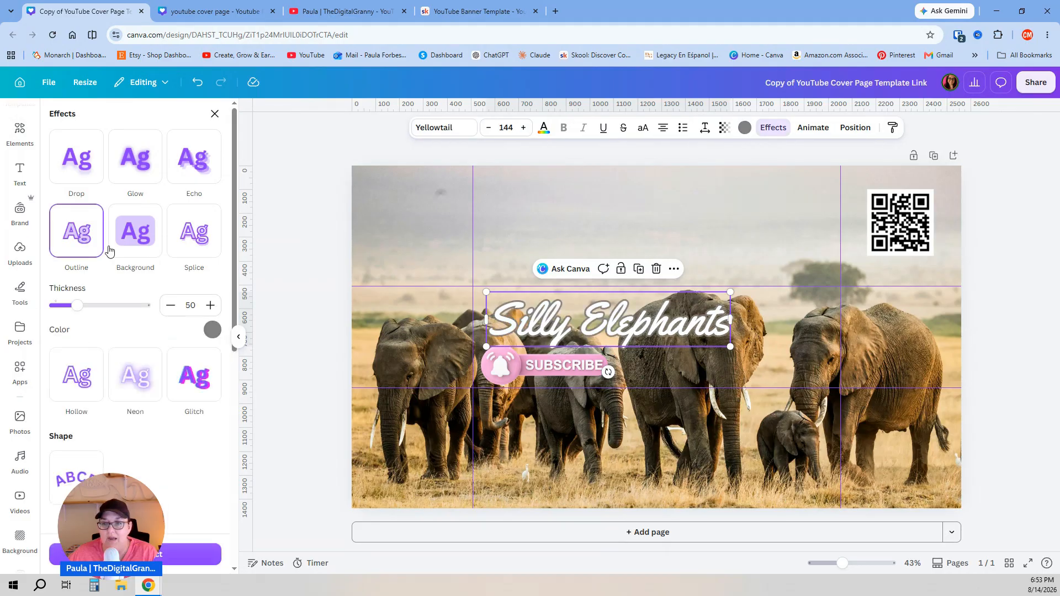
click(213, 329)
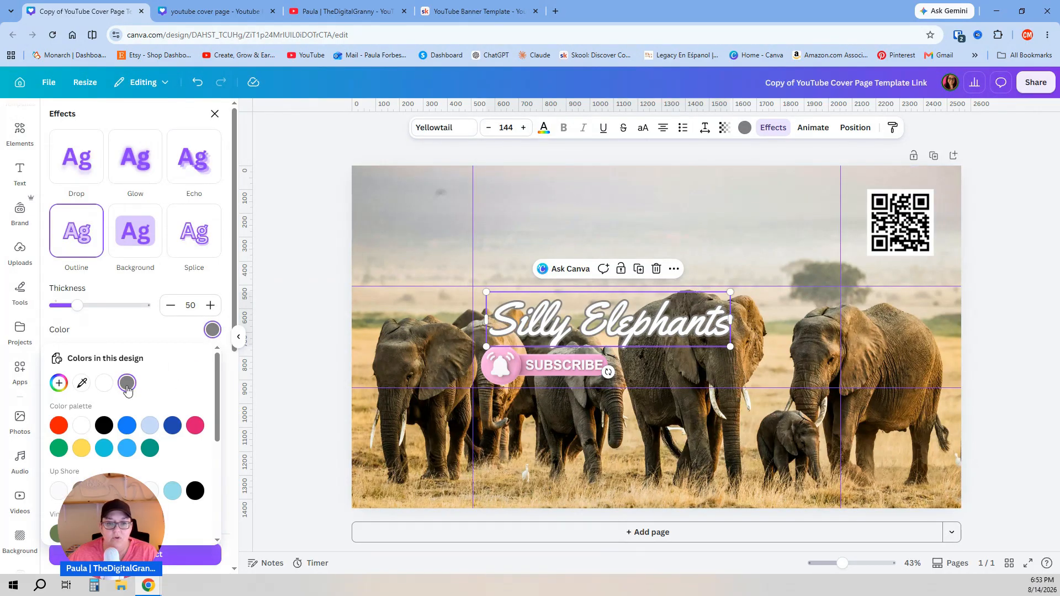
click(195, 491)
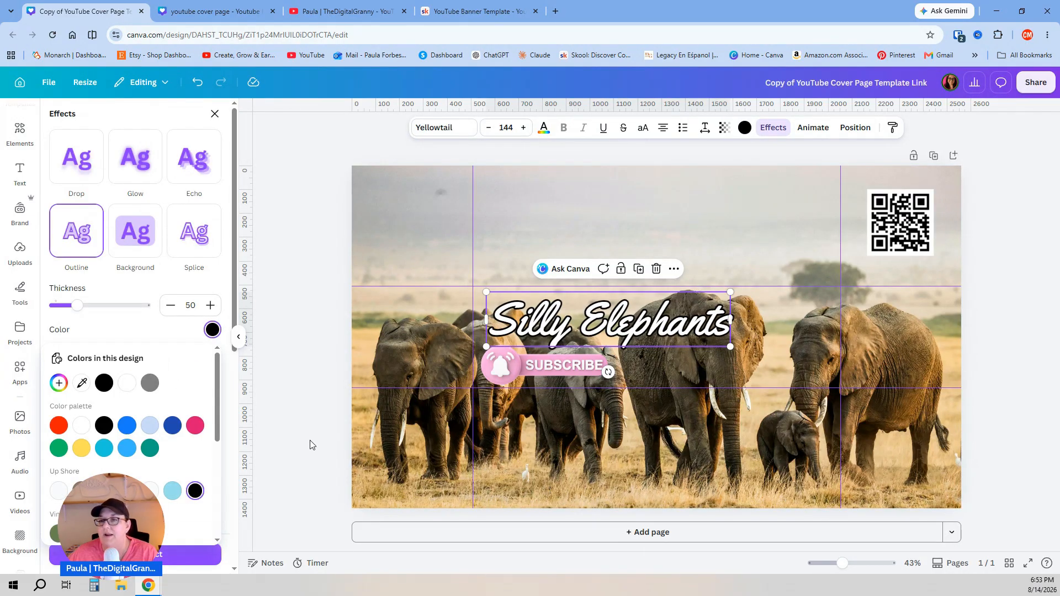
click(559, 372)
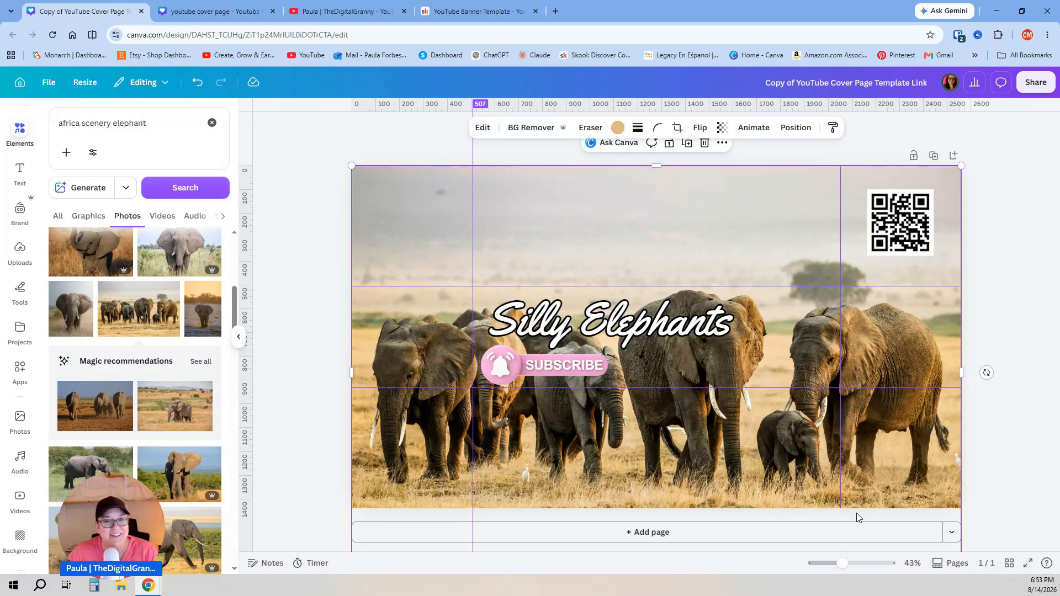
drag(0, 46, 790, 109)
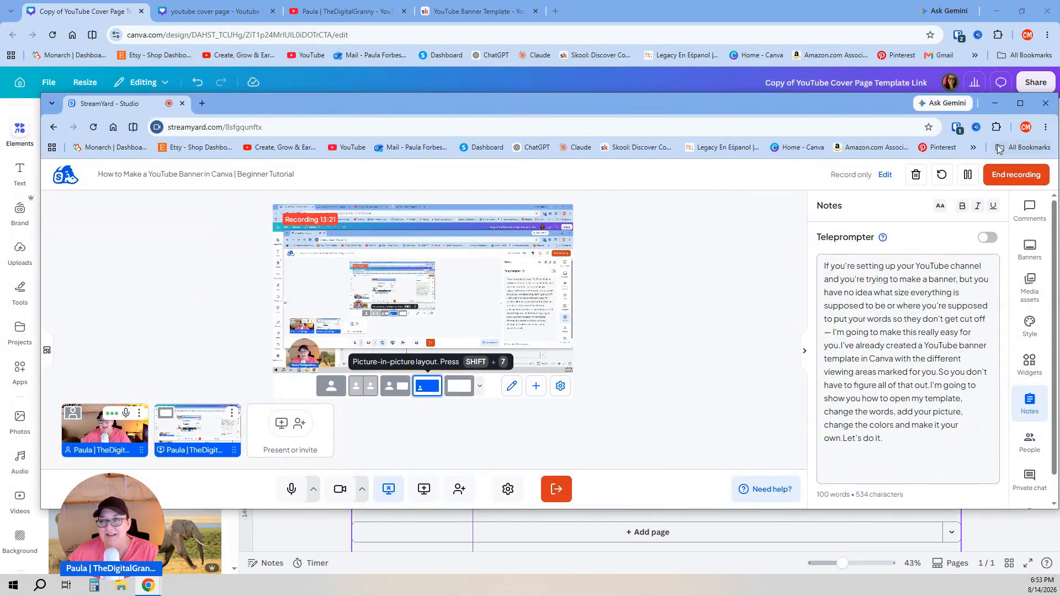